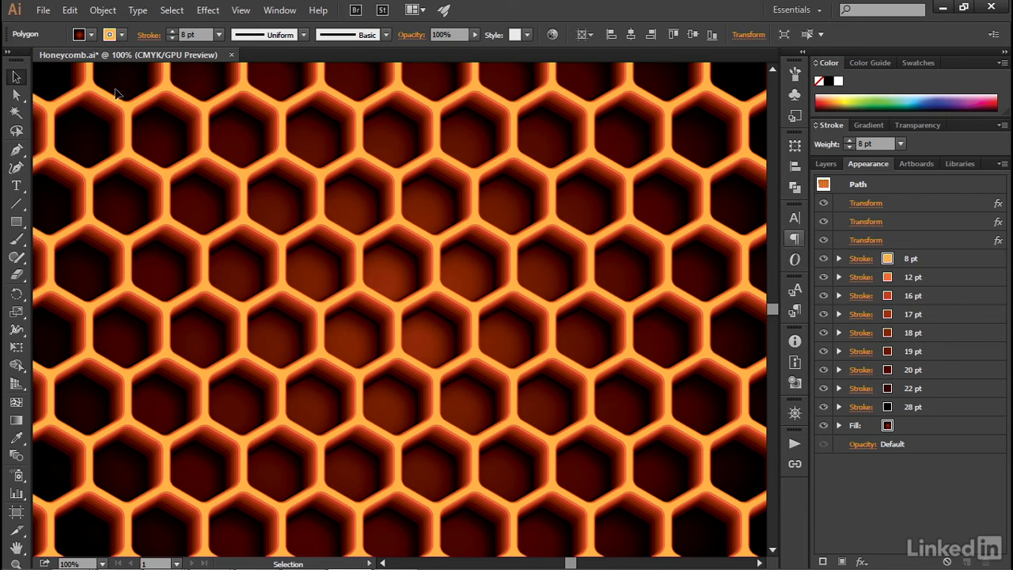
# Create a new document from the "RGB with center guides.ait" template and hide its guides layer
pyautogui.click(40, 11)
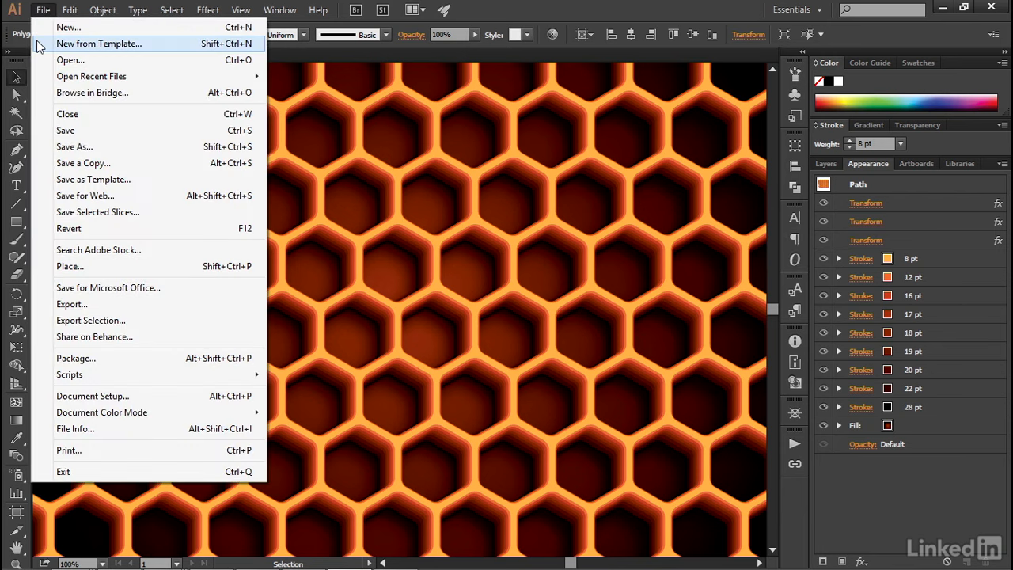
pyautogui.click(40, 44)
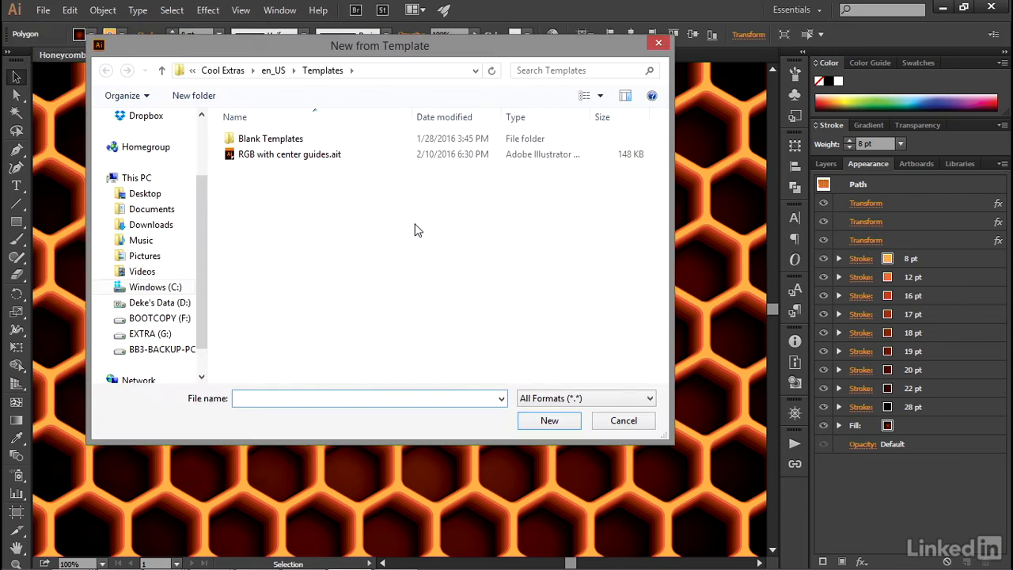
pyautogui.doubleClick(253, 157)
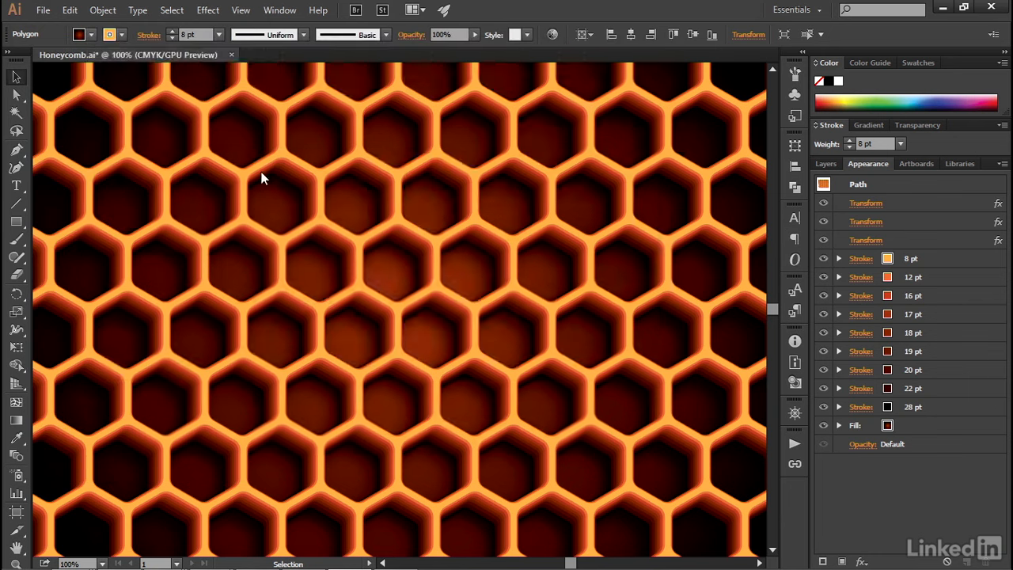
pyautogui.click(826, 163)
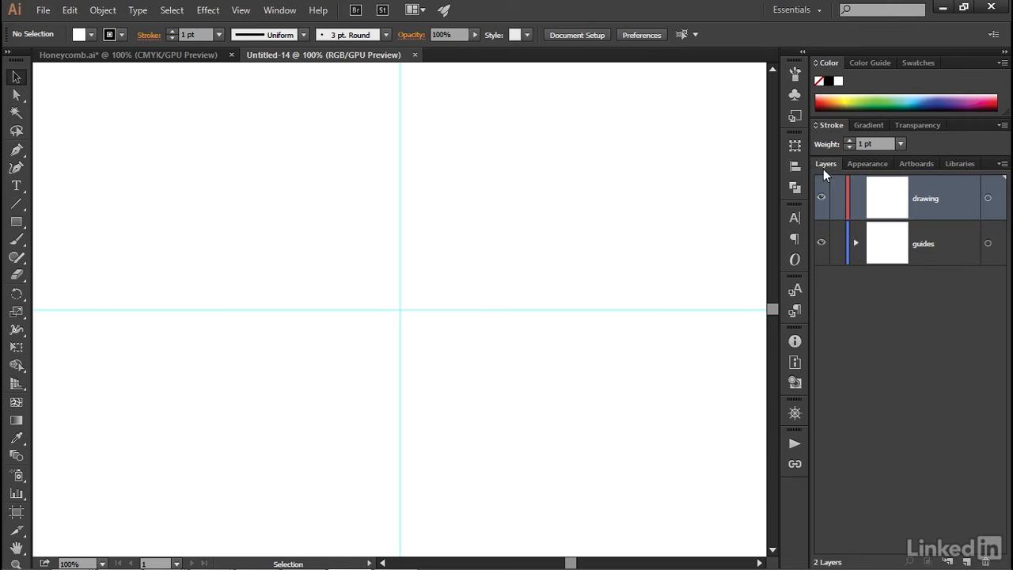
pyautogui.click(821, 243)
# Draw a hexagon in the upper-left area of the artboard with the Polygon tool, using a 60 pt radius and 6 sides
pyautogui.moveTo(16, 222); pyautogui.dragTo(127, 277)
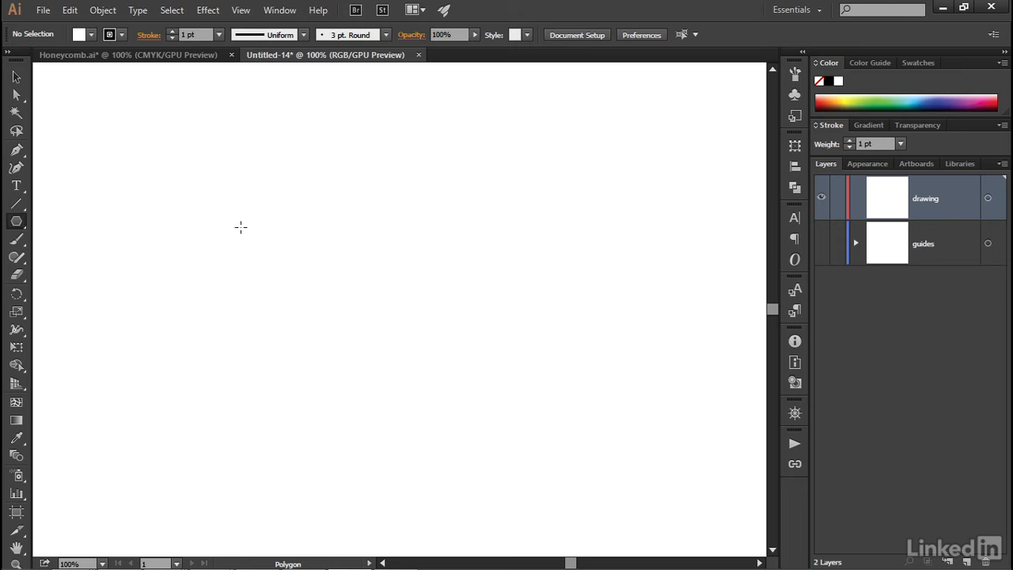
pyautogui.click(189, 193)
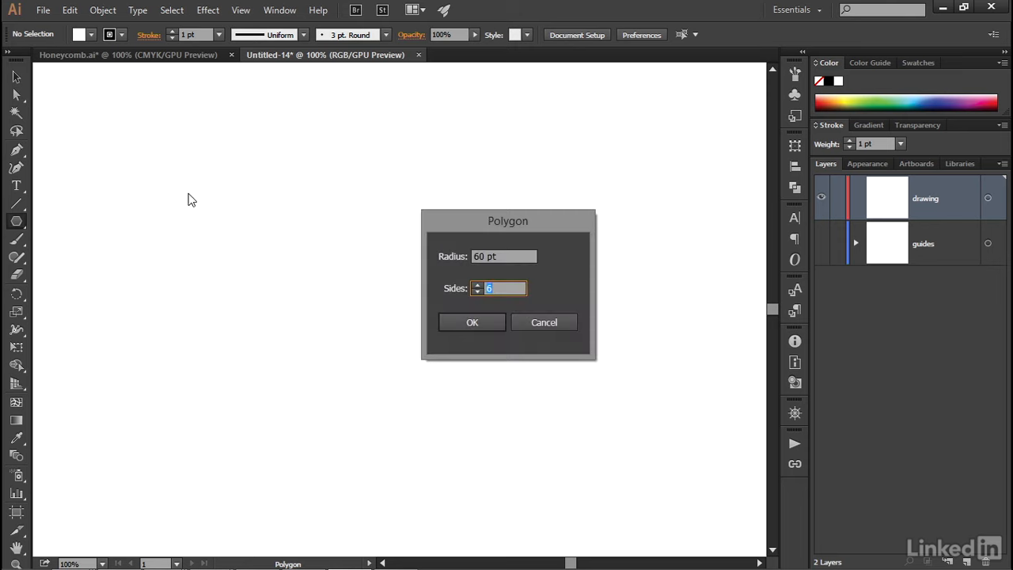
pyautogui.write('6')
pyautogui.click(509, 256)
pyautogui.click(492, 324)
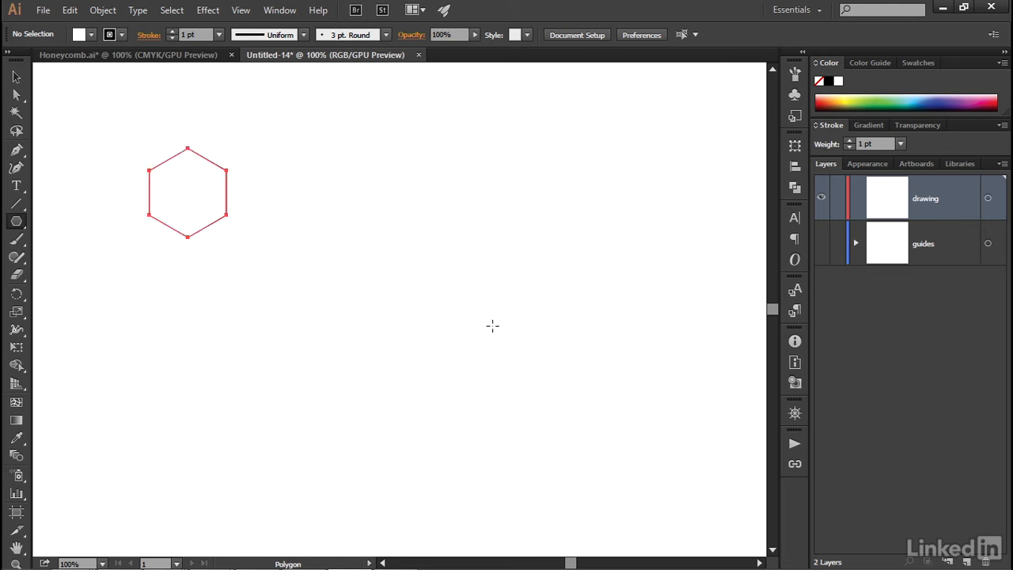
# Duplicate the hexagon 103.92 pt to the right, snapping the copy edge to edge against the original with smart guides
pyautogui.click(14, 77)
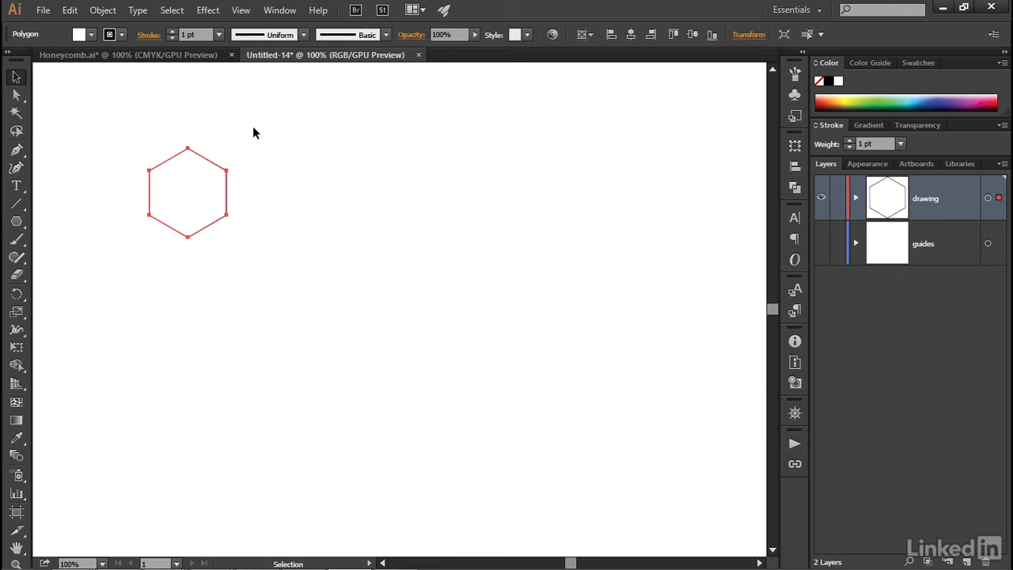
pyautogui.click(241, 11)
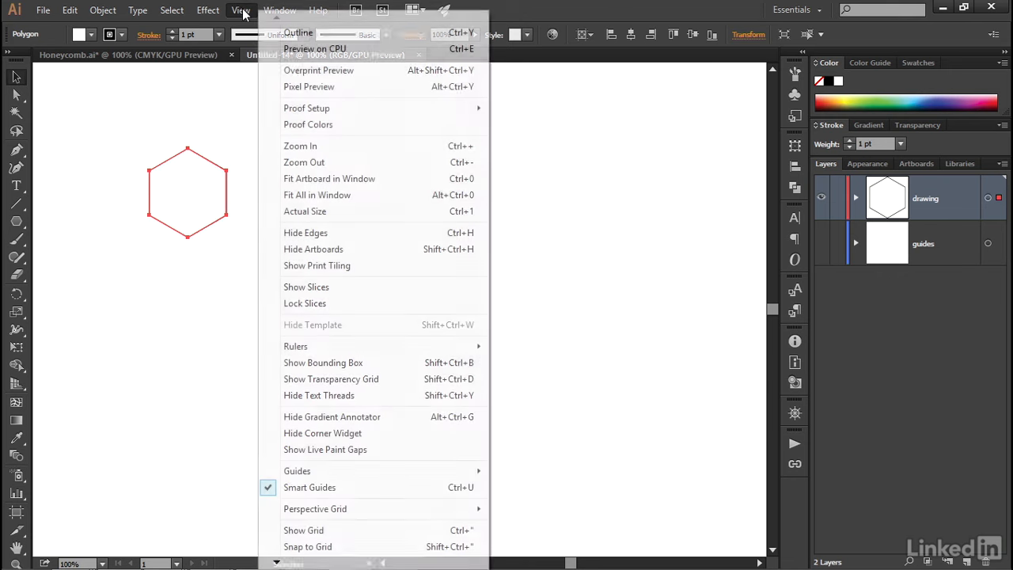
pyautogui.click(366, 487)
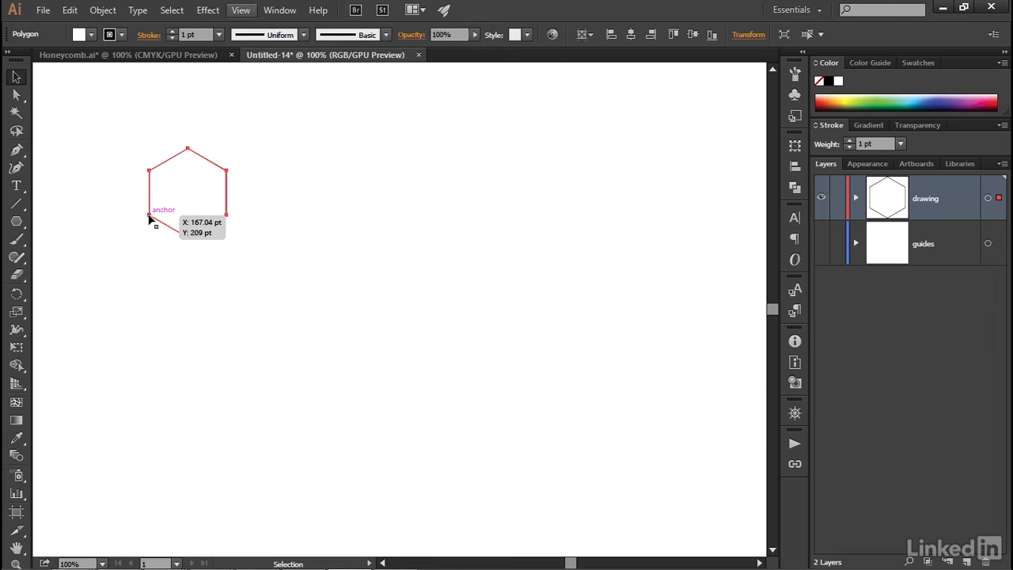
pyautogui.moveTo(149, 216); pyautogui.dragTo(227, 219)
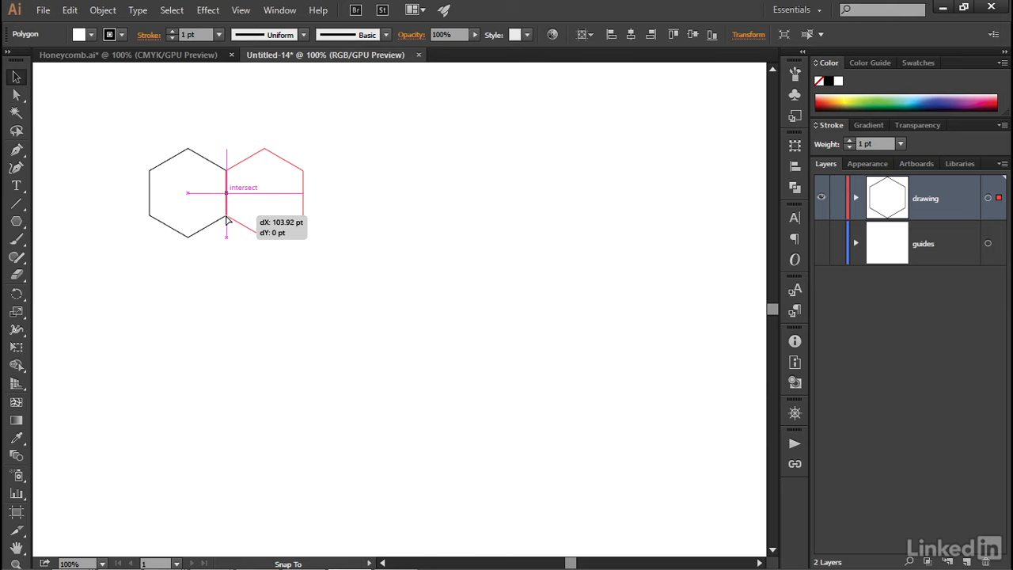
pyautogui.press('alt')
pyautogui.moveTo(226, 219); pyautogui.dragTo(227, 220)
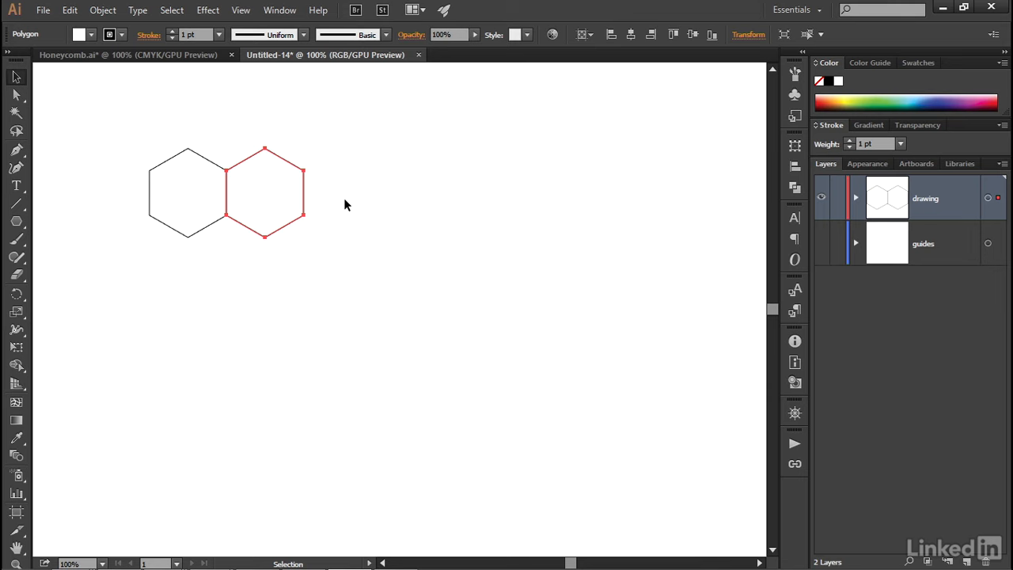
# Examine the horizontal and vertical distances of the last move in the Move settings, and close them without applying anything
pyautogui.press('Return')
pyautogui.moveTo(647, 108); pyautogui.dragTo(361, 112)
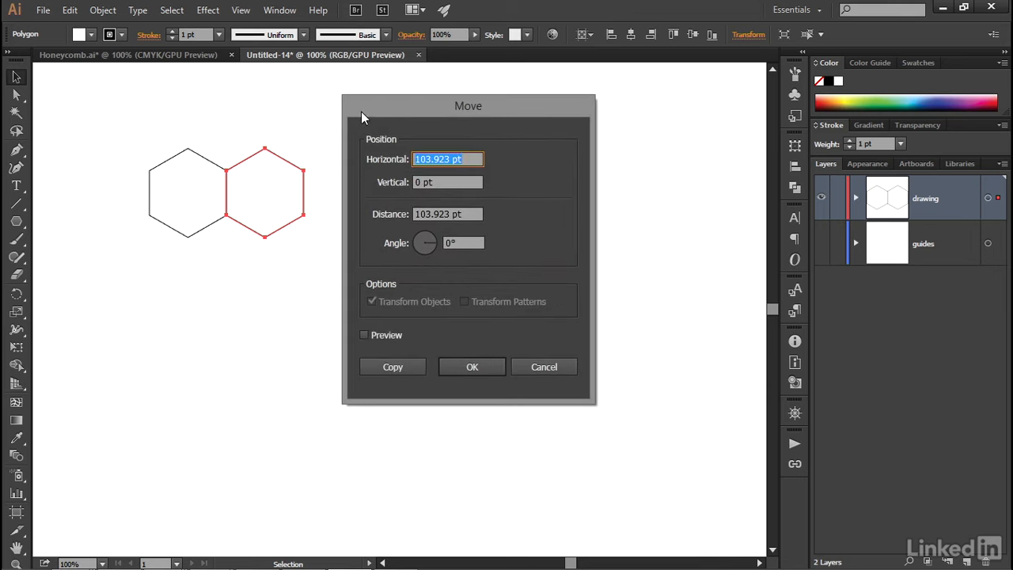
pyautogui.click(473, 160)
pyautogui.moveTo(473, 160); pyautogui.dragTo(412, 160)
pyautogui.click(443, 183)
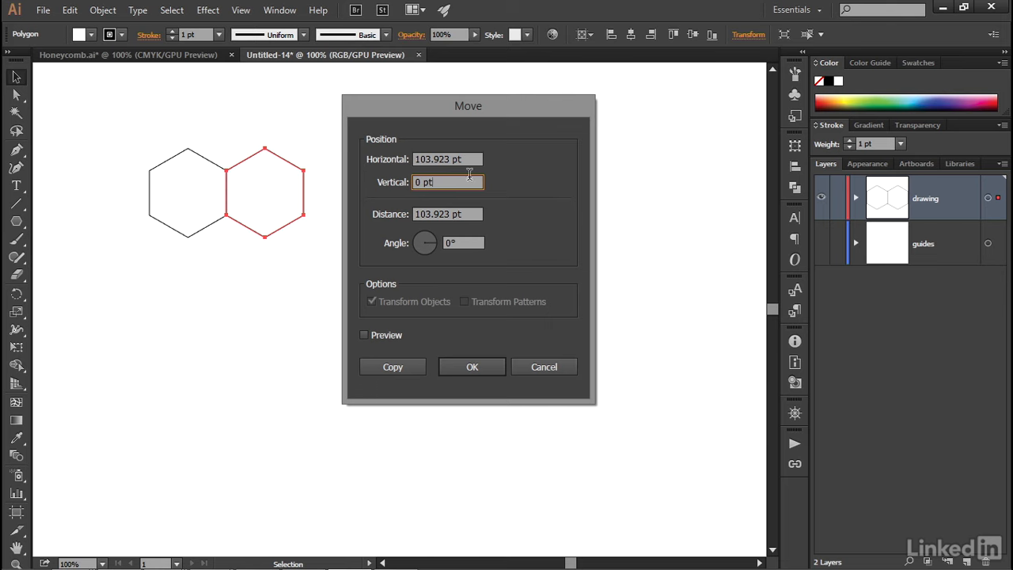
pyautogui.click(523, 367)
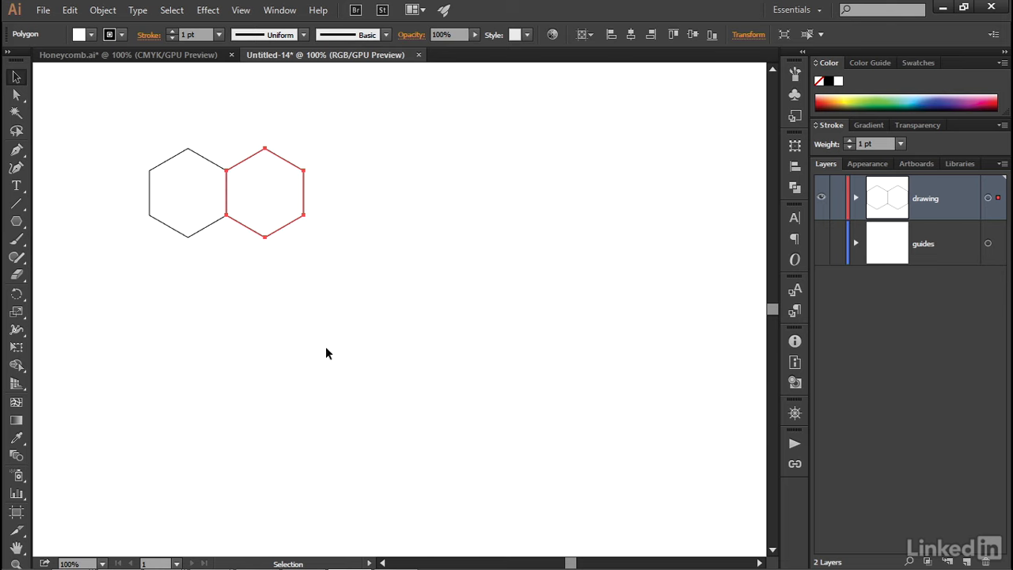
# Duplicate the original hexagon 51.96 pt right and 90 pt down, nesting the copy beneath the two upper hexagons
pyautogui.click(168, 164)
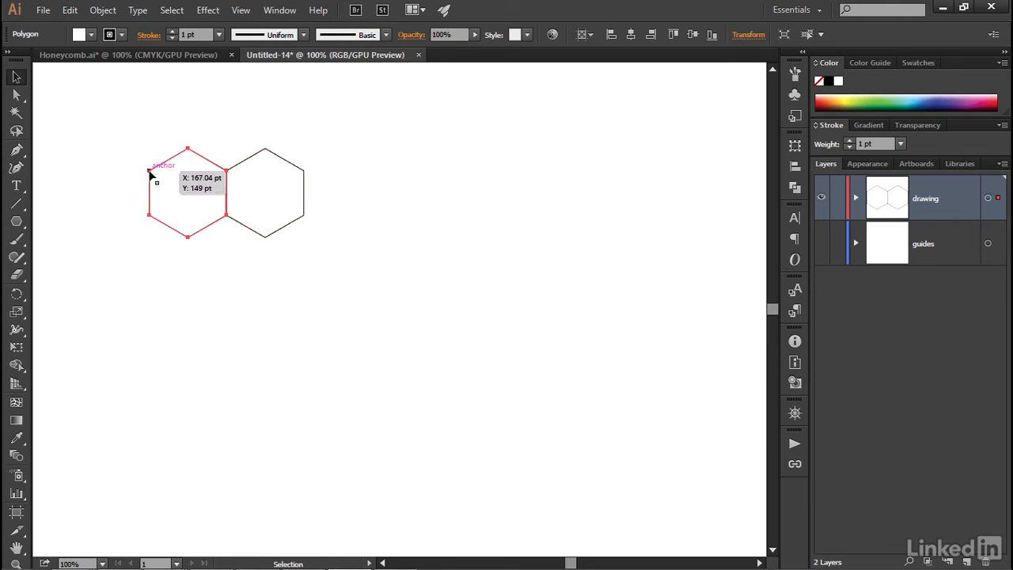
pyautogui.moveTo(150, 173); pyautogui.dragTo(190, 241)
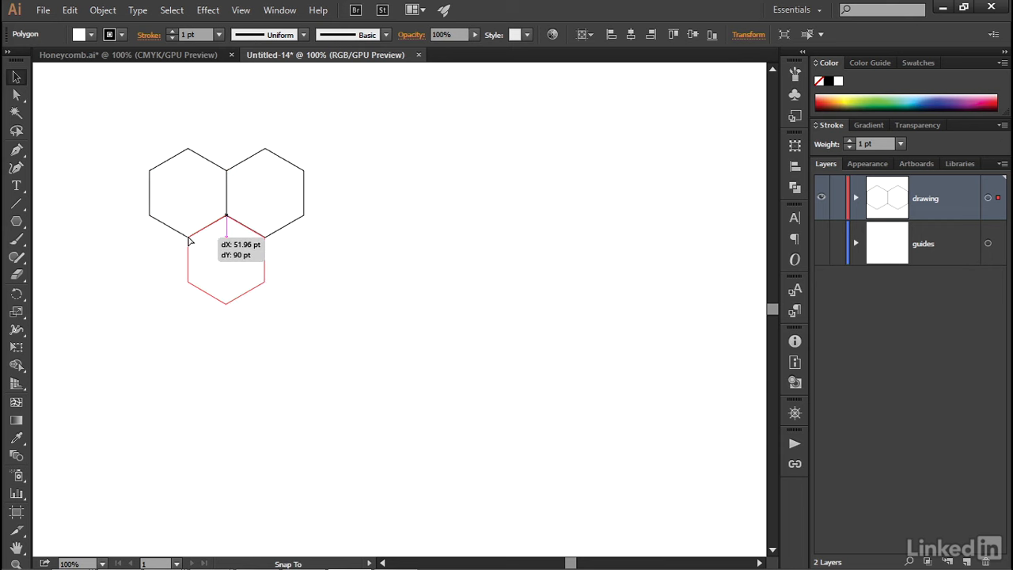
pyautogui.moveTo(190, 242); pyautogui.dragTo(192, 241)
pyautogui.press('alt')
pyautogui.moveTo(192, 241); pyautogui.dragTo(190, 240)
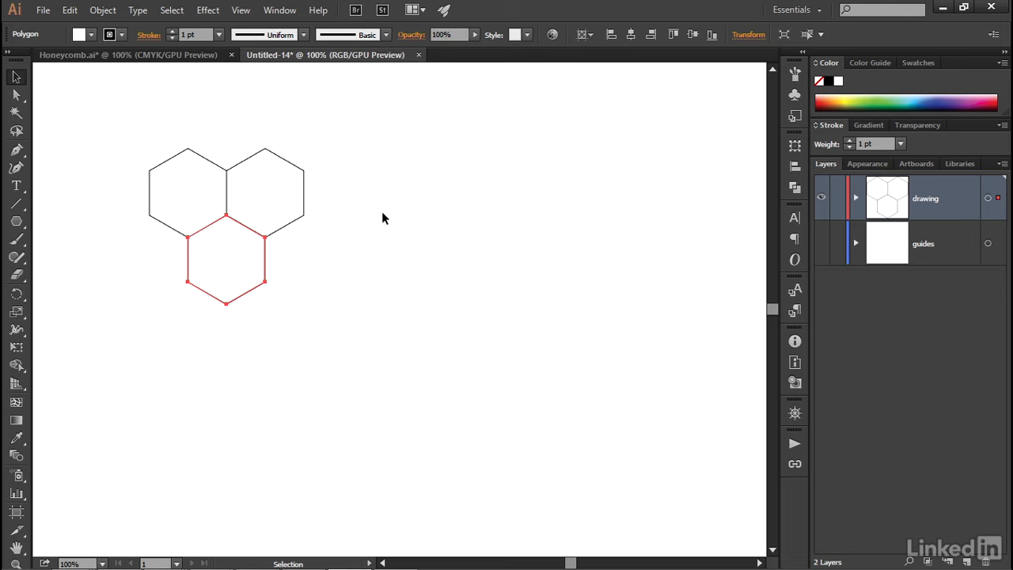
# Examine the last move's distances, multiply the horizontal value by 2 to compare it, and cancel the Move settings
pyautogui.press('Return')
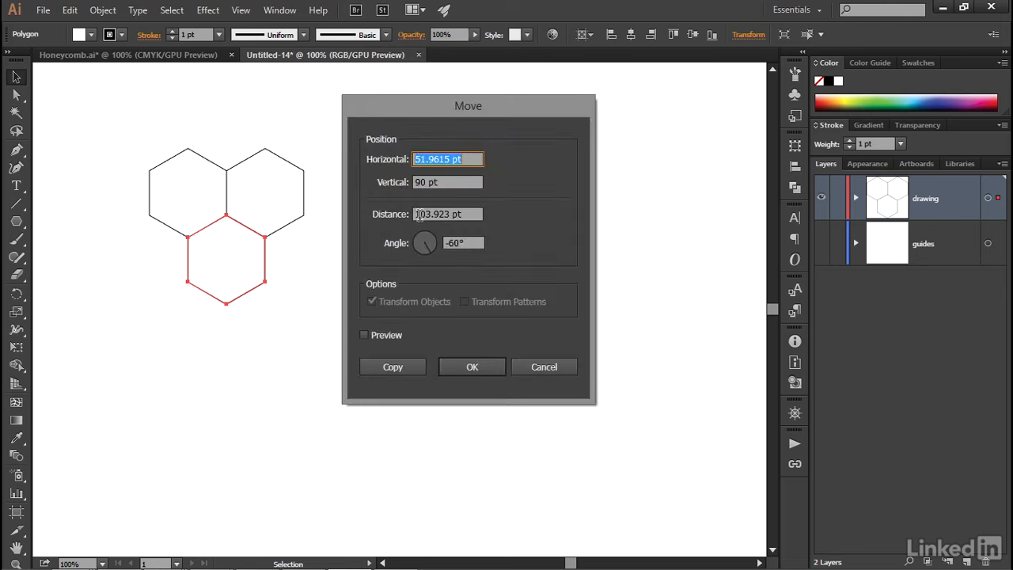
pyautogui.click(446, 183)
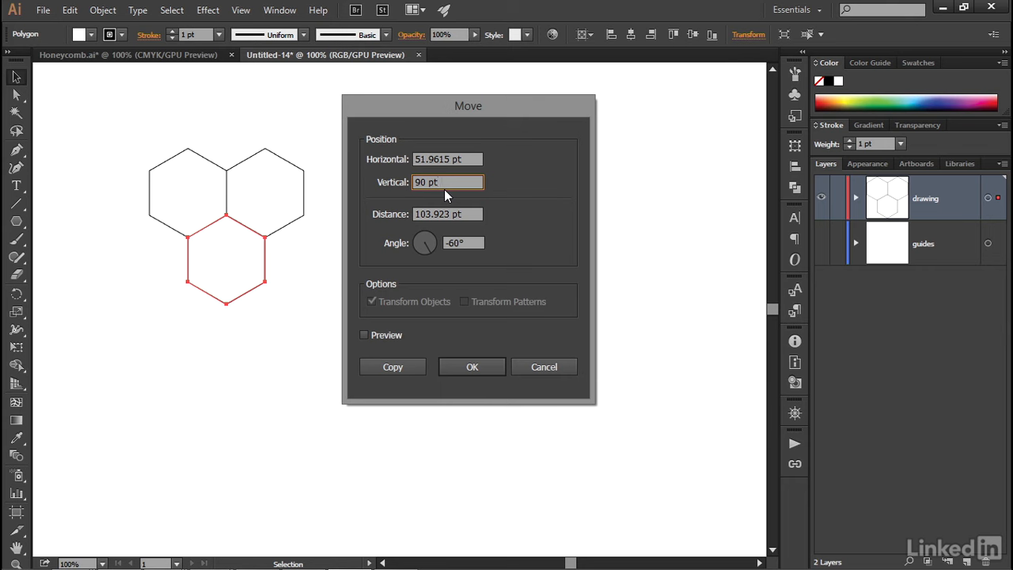
pyautogui.click(470, 161)
pyautogui.write('*2')
pyautogui.press('Tab')
pyautogui.click(459, 159)
pyautogui.moveTo(460, 160); pyautogui.dragTo(390, 159)
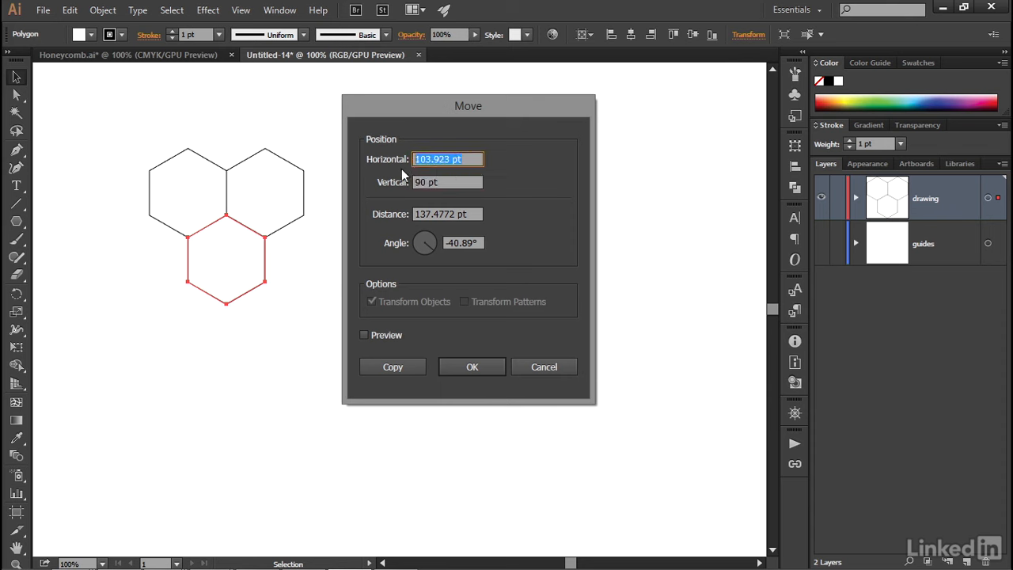
pyautogui.press('Right')
pyautogui.click(522, 368)
# Delete the two duplicate hexagons, keeping only the original
pyautogui.moveTo(311, 274); pyautogui.dragTo(240, 227)
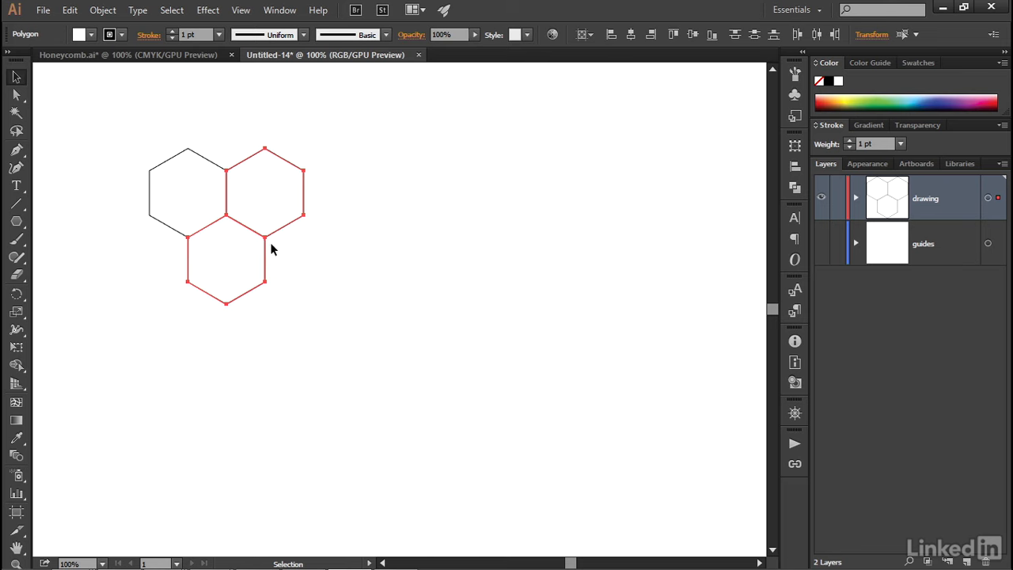
pyautogui.press('Delete')
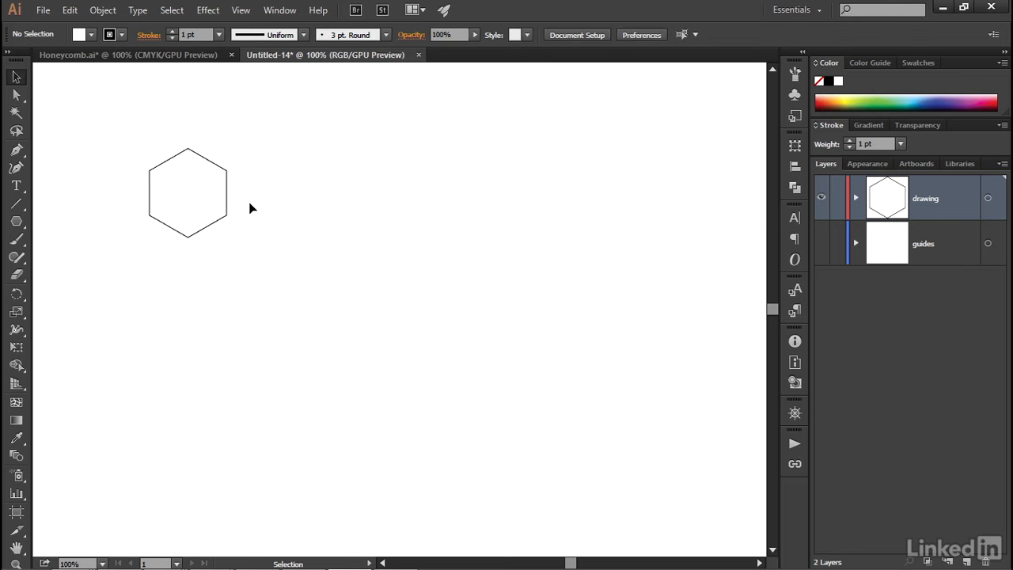
# Move the hexagon off the artboard so its bottom anchor point snaps to the upper-left corner of the bleed
pyautogui.press('space')
pyautogui.moveTo(165, 199); pyautogui.dragTo(357, 292)
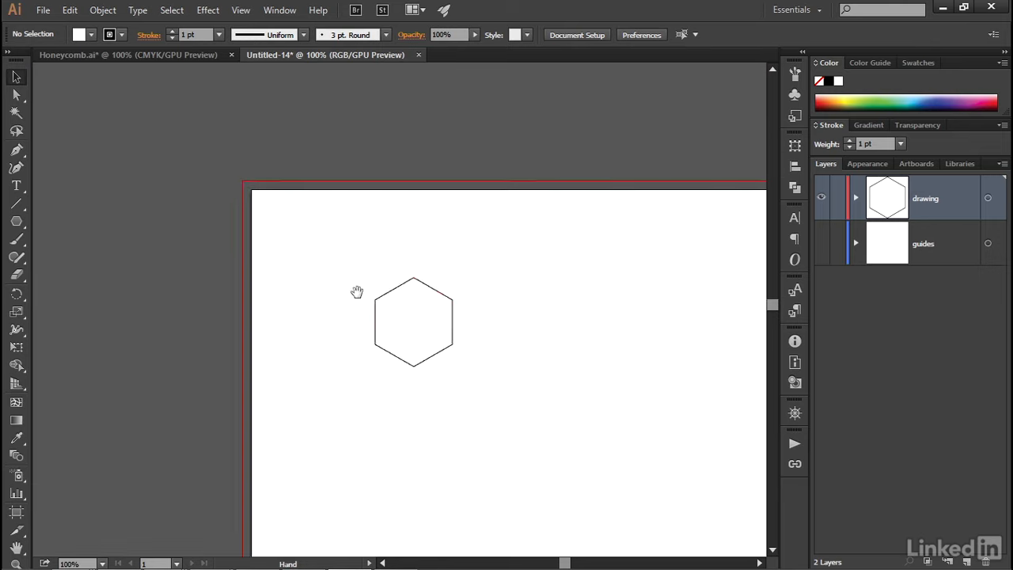
pyautogui.click(413, 367)
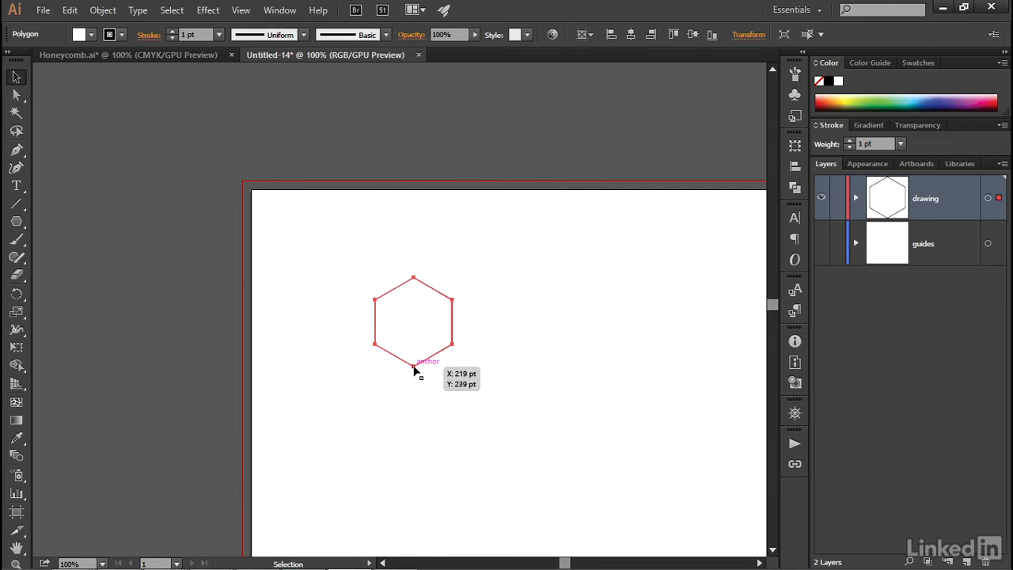
pyautogui.moveTo(413, 367); pyautogui.dragTo(243, 184)
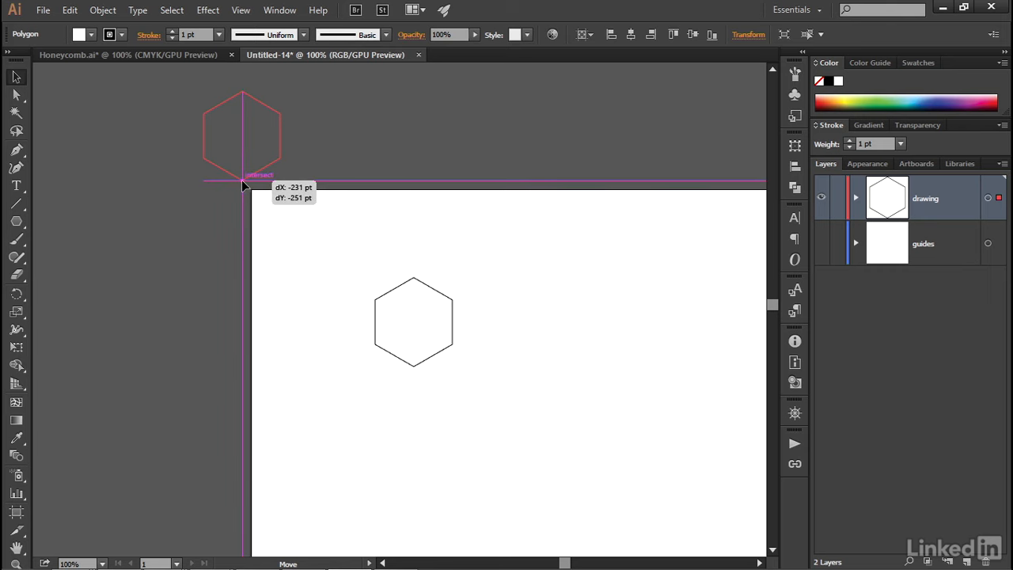
pyautogui.moveTo(243, 185); pyautogui.dragTo(243, 182)
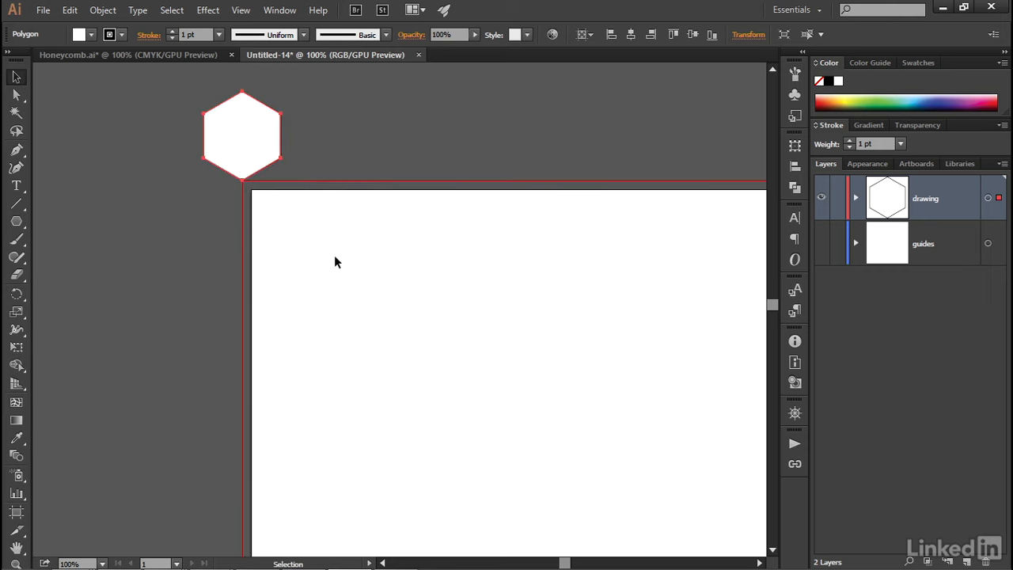
# Start a Transform effect on the hexagon with a horizontal move of 103.923 pt and preview it
pyautogui.hotkey('ctrl', '0')
pyautogui.hotkey('ctrl', '-')
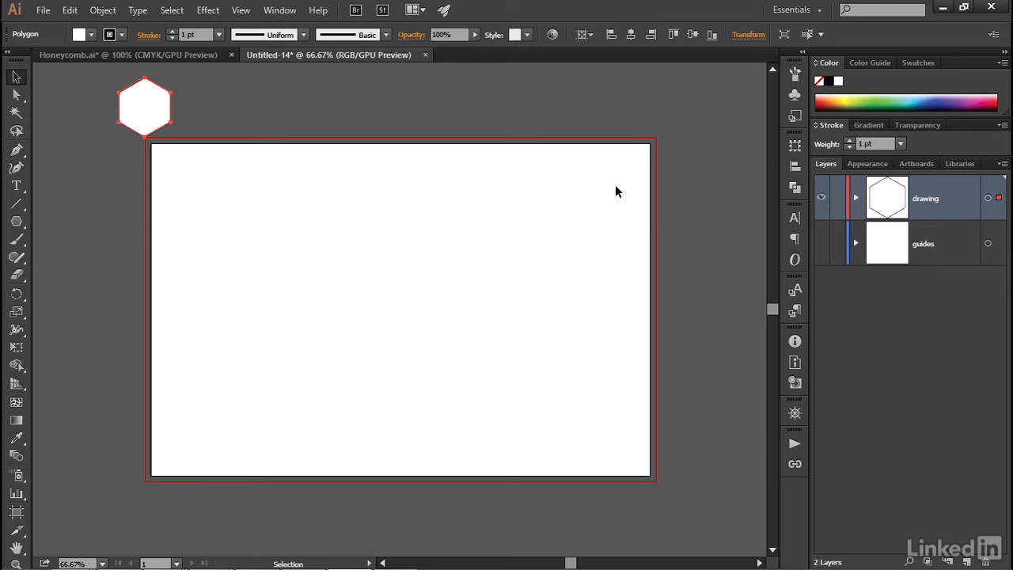
pyautogui.click(283, 11)
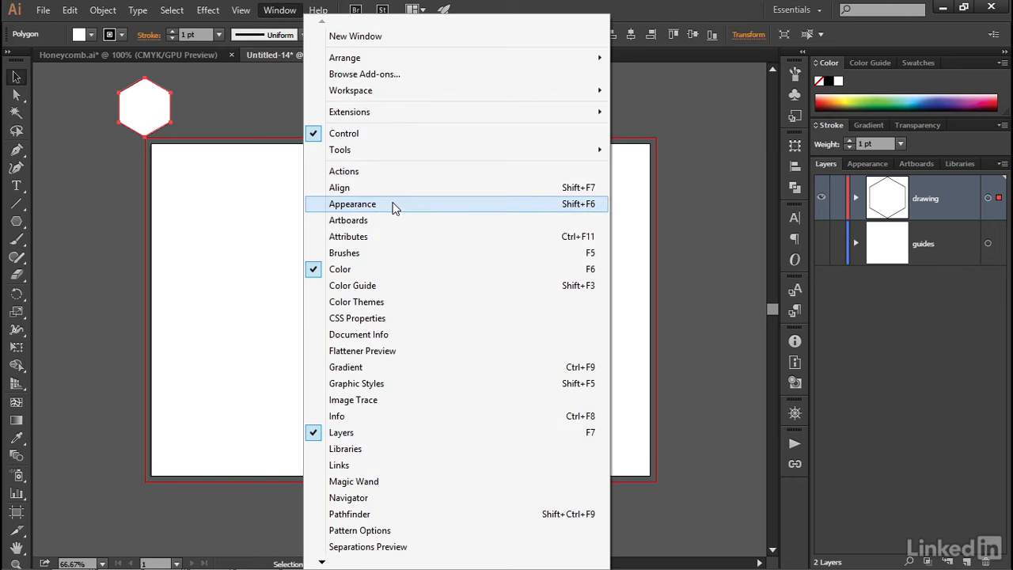
pyautogui.click(394, 207)
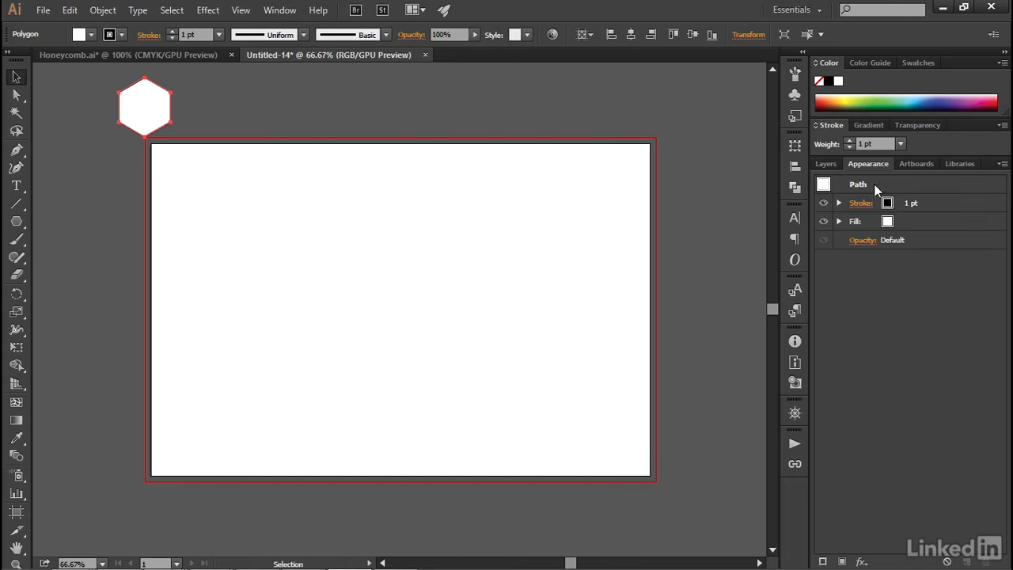
pyautogui.click(861, 562)
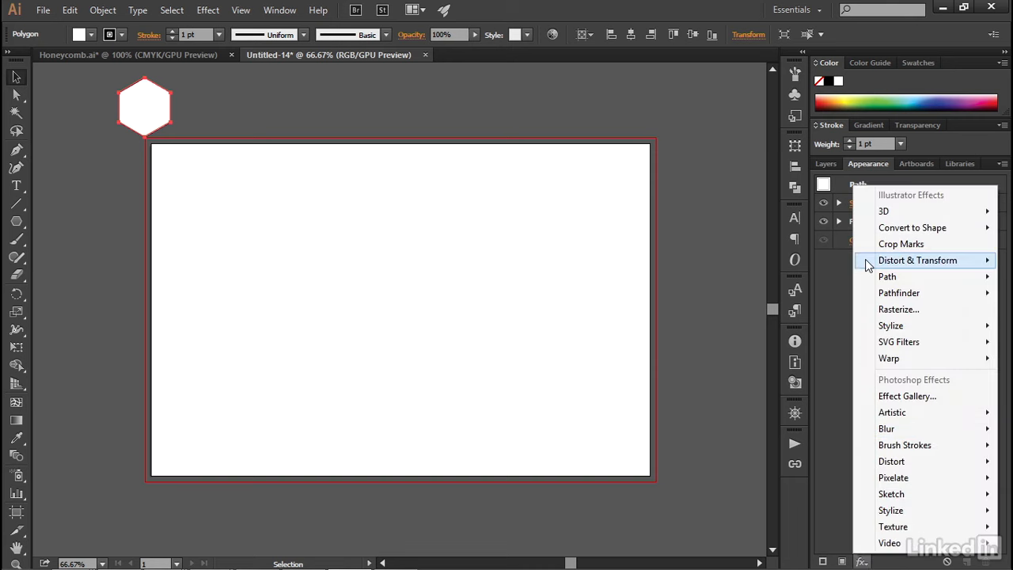
pyautogui.moveTo(869, 263)
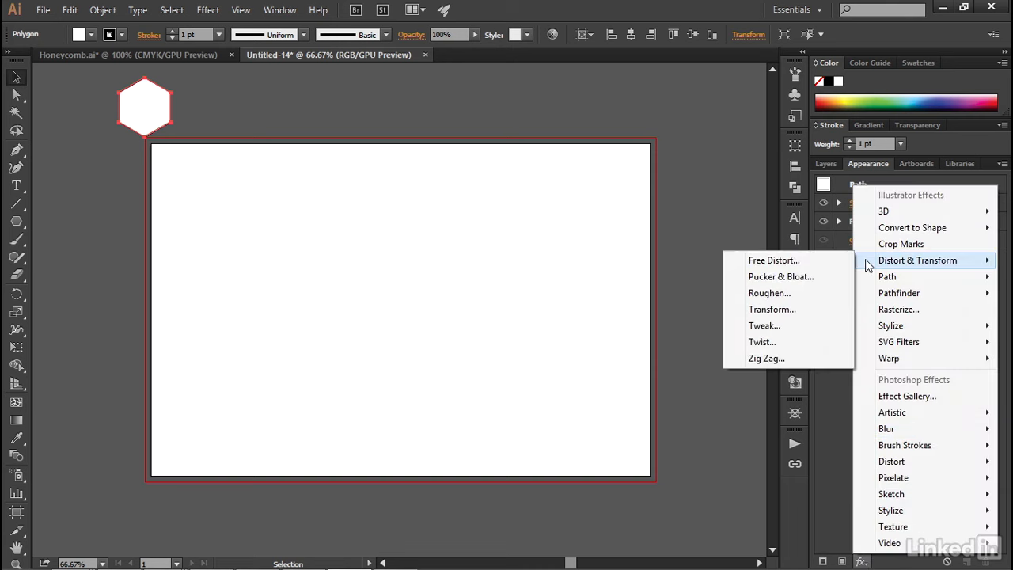
pyautogui.click(815, 310)
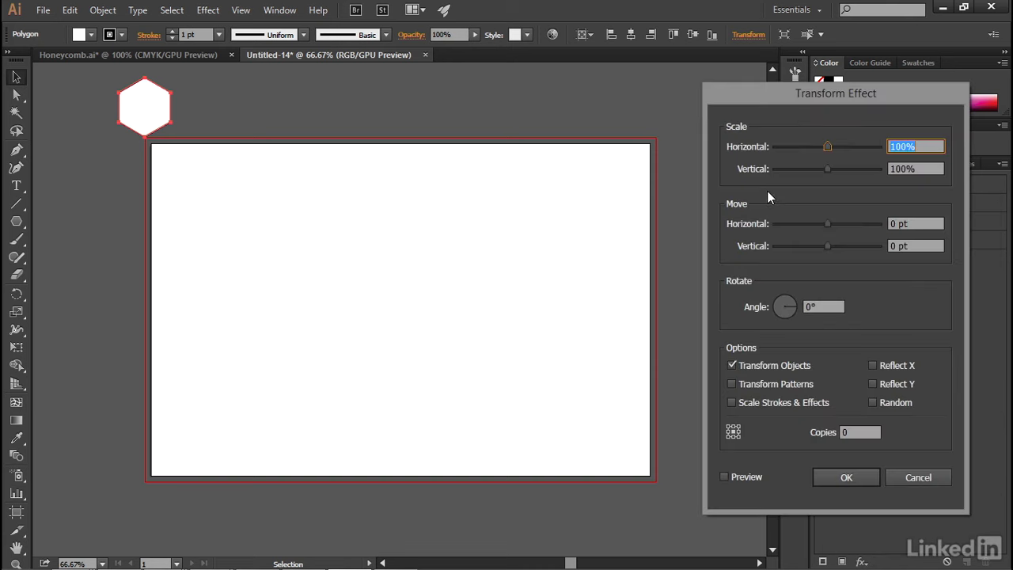
pyautogui.click(918, 223)
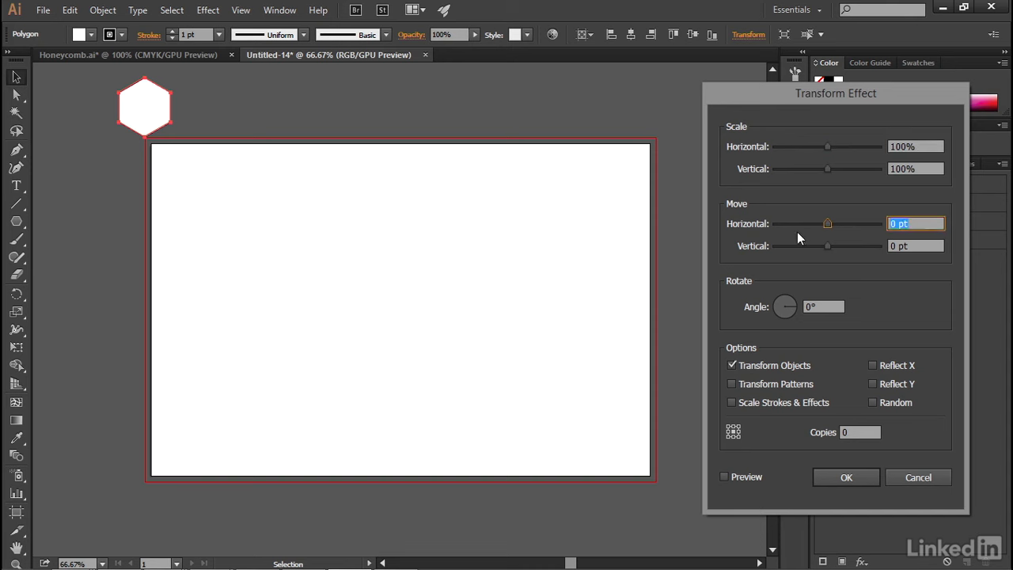
pyautogui.write('103.923 pt')
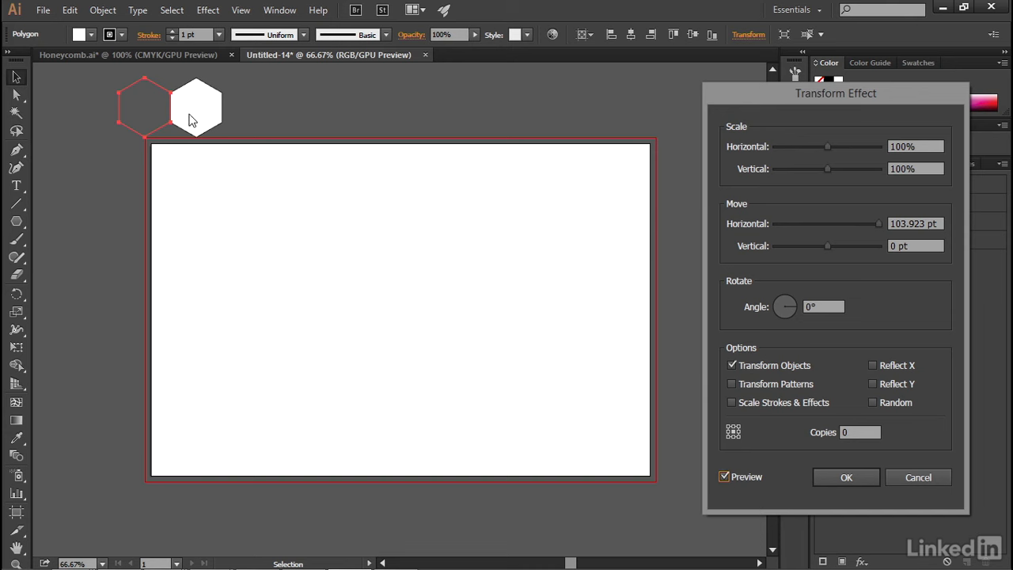
# Set the Transform effect to 10 copies and apply it to form a horizontal row of hexagons
pyautogui.click(860, 433)
pyautogui.press('Up')
pyautogui.press('Up')
pyautogui.press('Up')
pyautogui.press('Up')
pyautogui.press('Up')
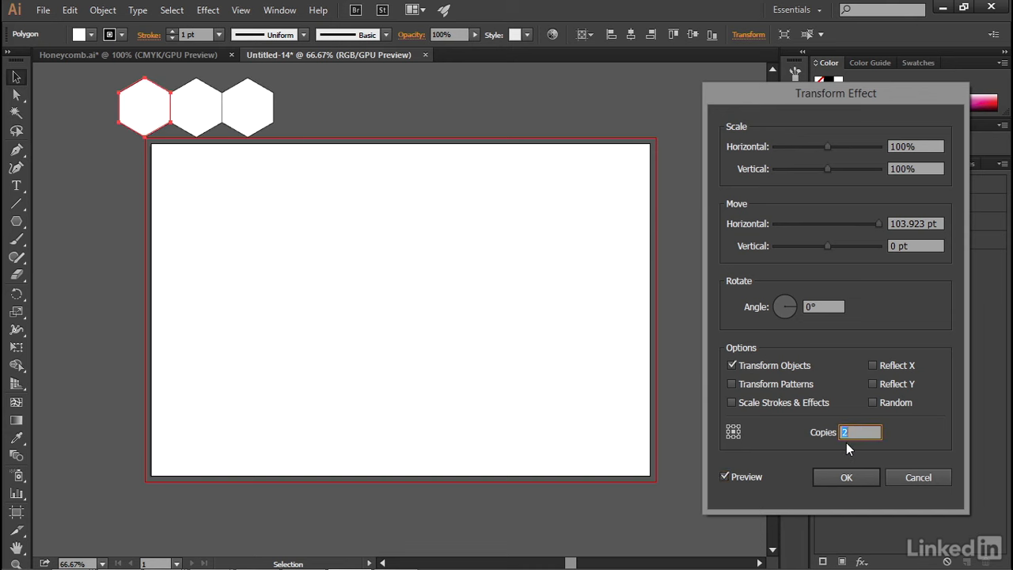
pyautogui.press('Up')
pyautogui.press('Up')
pyautogui.press('Up')
pyautogui.press('Up')
pyautogui.press('Up')
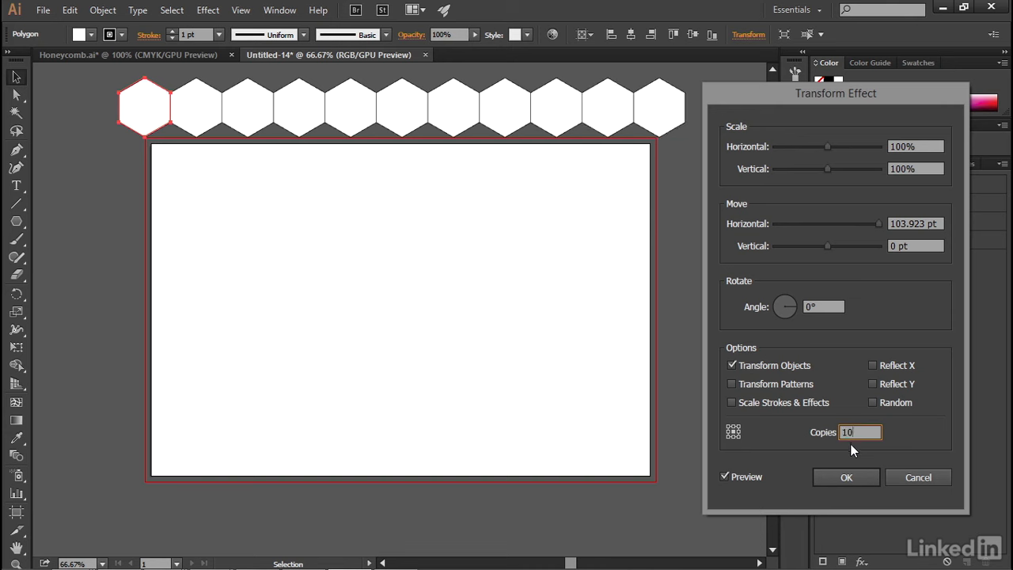
pyautogui.click(858, 478)
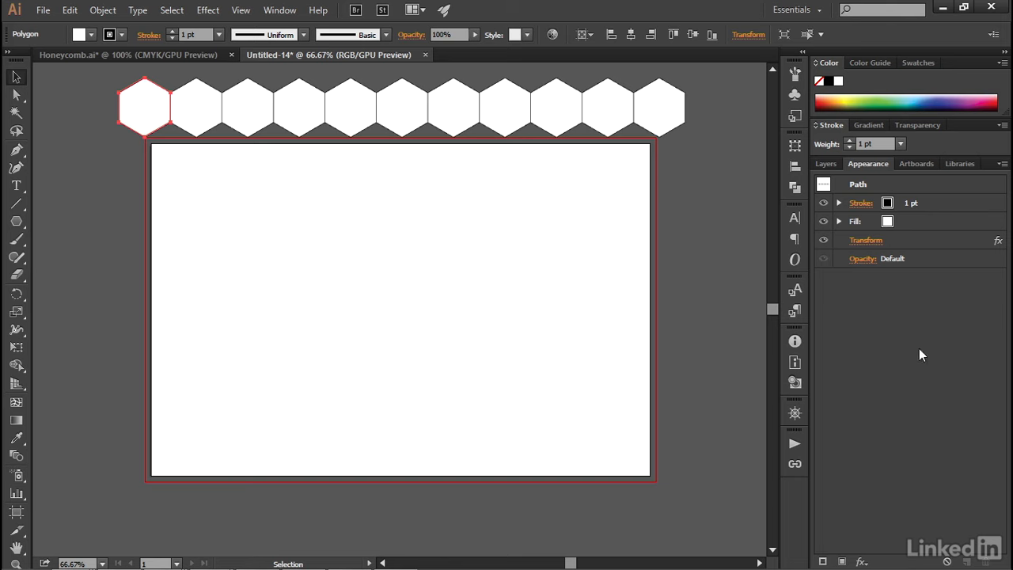
# Add a second Transform effect moving the row 103.923/2 pt horizontally and 90 pt vertically, with preview on
pyautogui.click(861, 561)
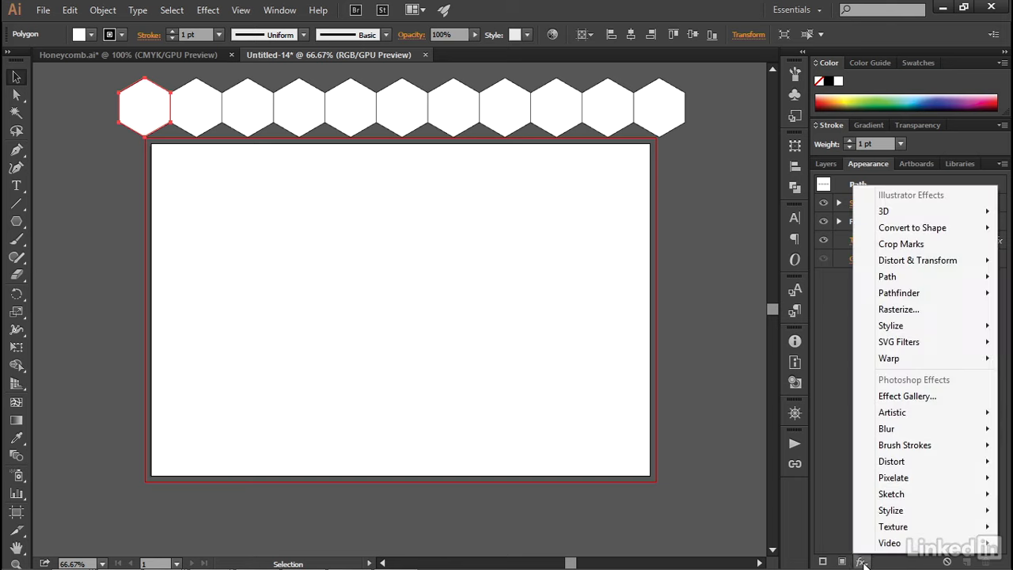
pyautogui.moveTo(878, 262)
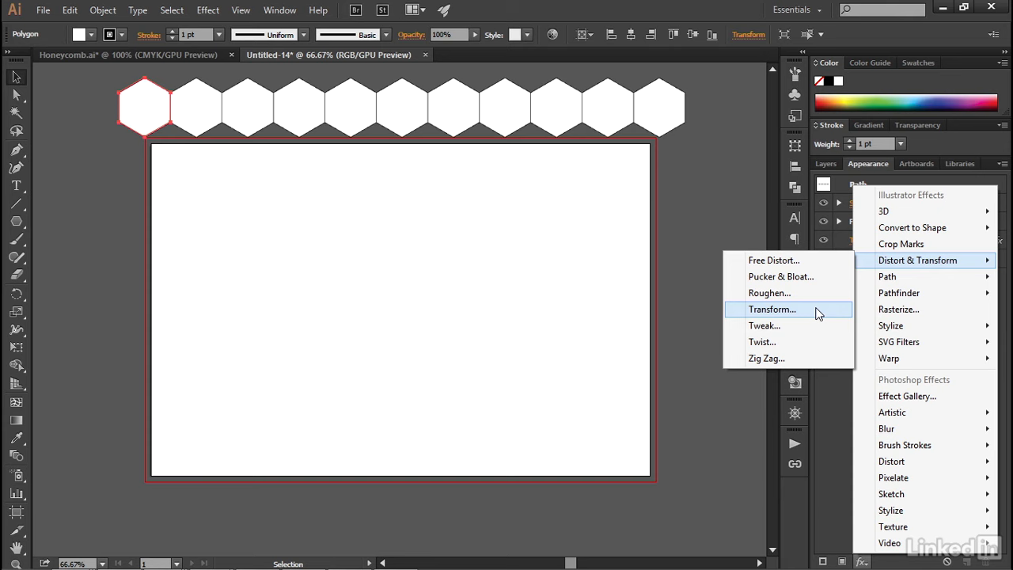
pyautogui.click(816, 308)
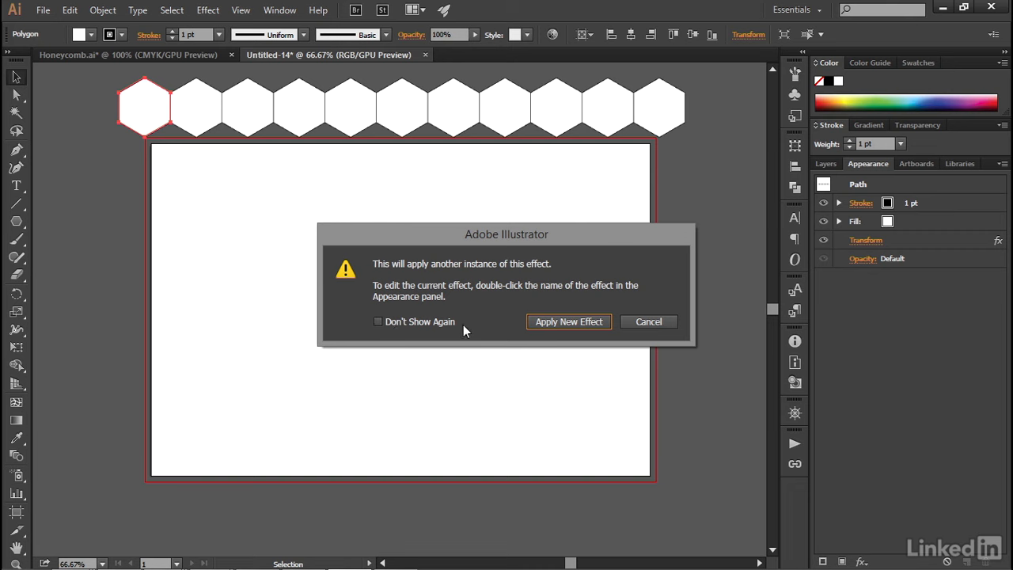
pyautogui.click(575, 324)
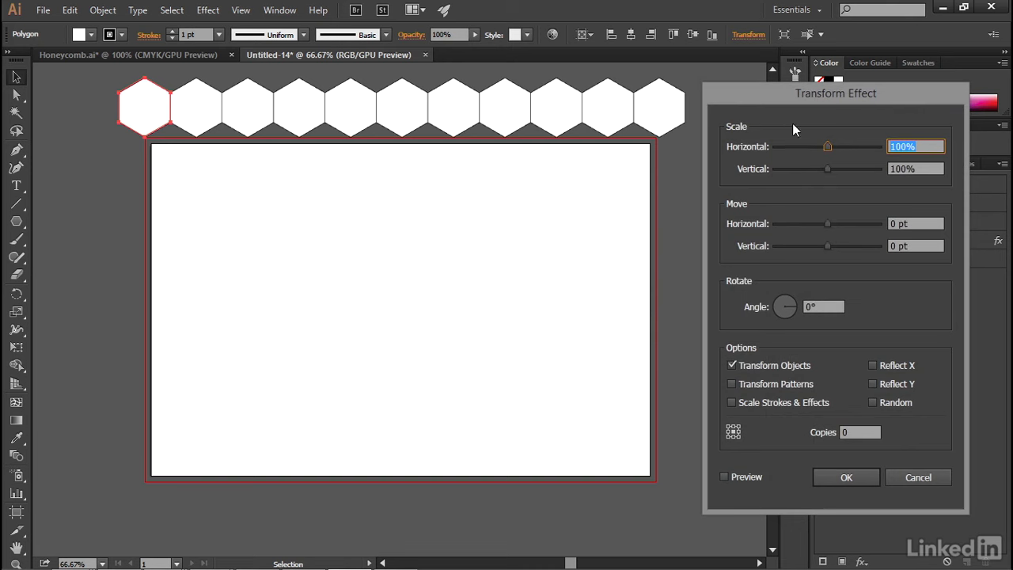
pyautogui.moveTo(916, 224); pyautogui.dragTo(892, 226)
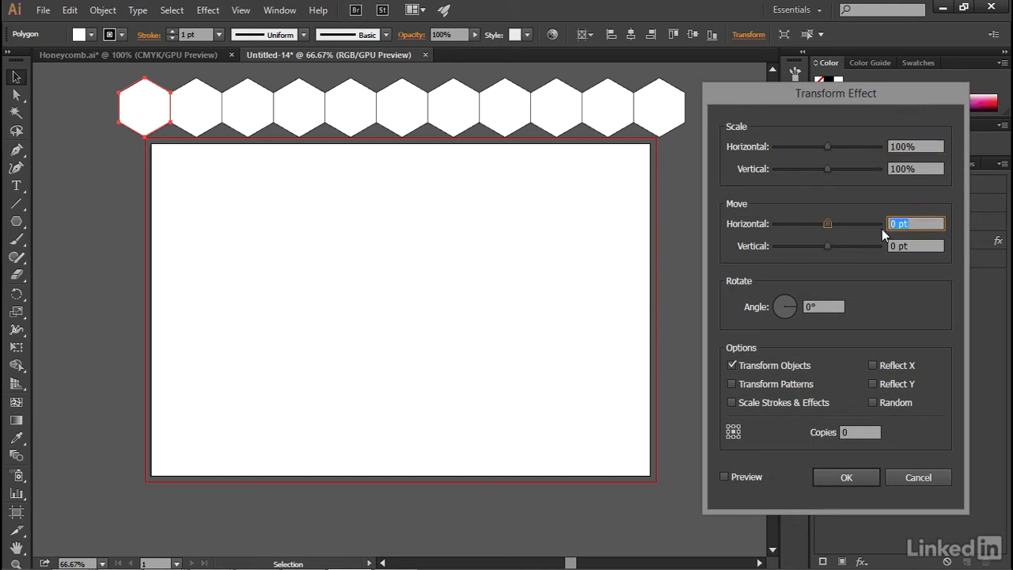
pyautogui.write('103.923 pt')
pyautogui.write('/2')
pyautogui.press('Tab')
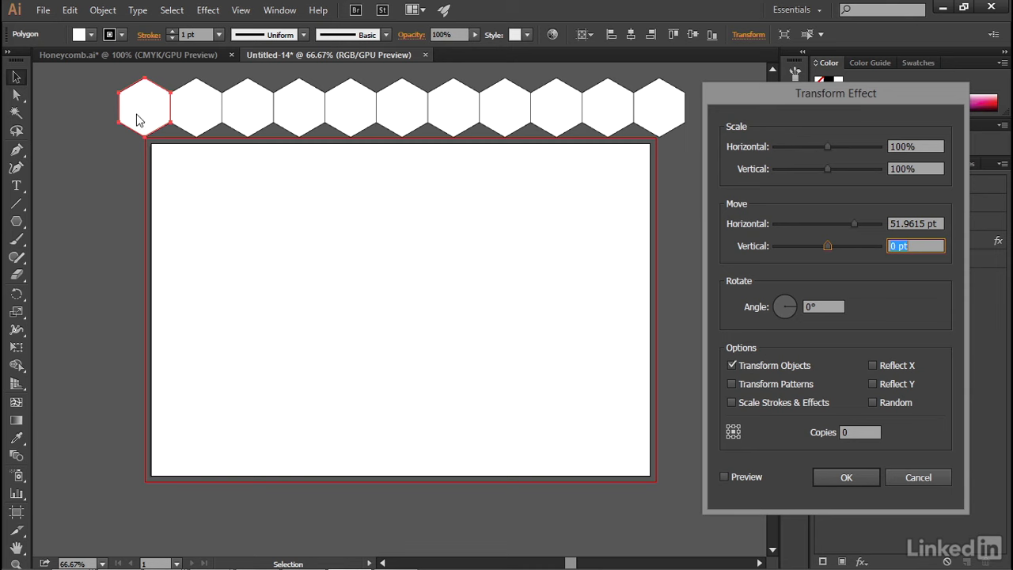
pyautogui.write('90')
pyautogui.click(732, 477)
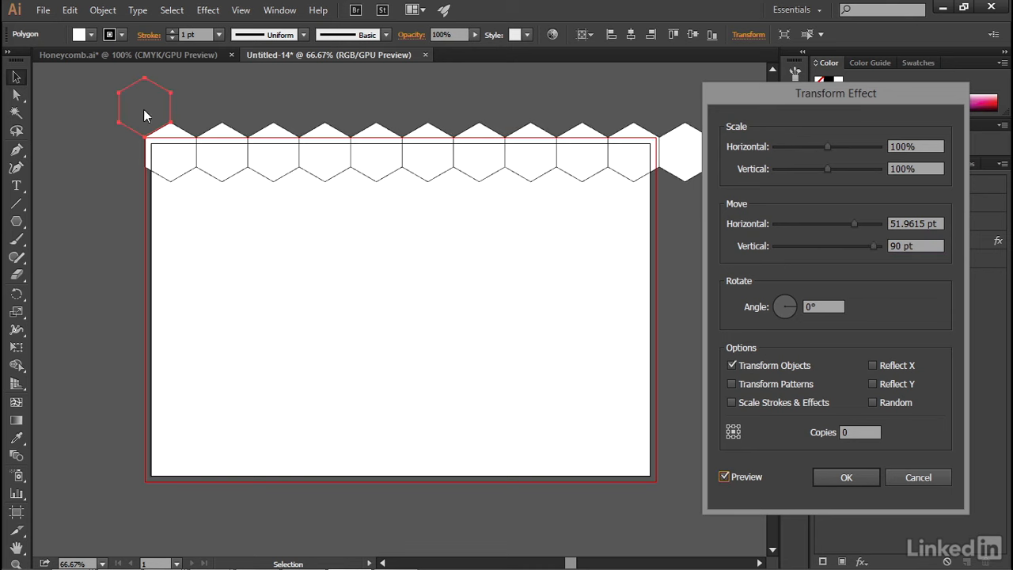
# Set the second Transform effect to 1 copy and apply it to form the offset second row
pyautogui.click(852, 432)
pyautogui.press('Up')
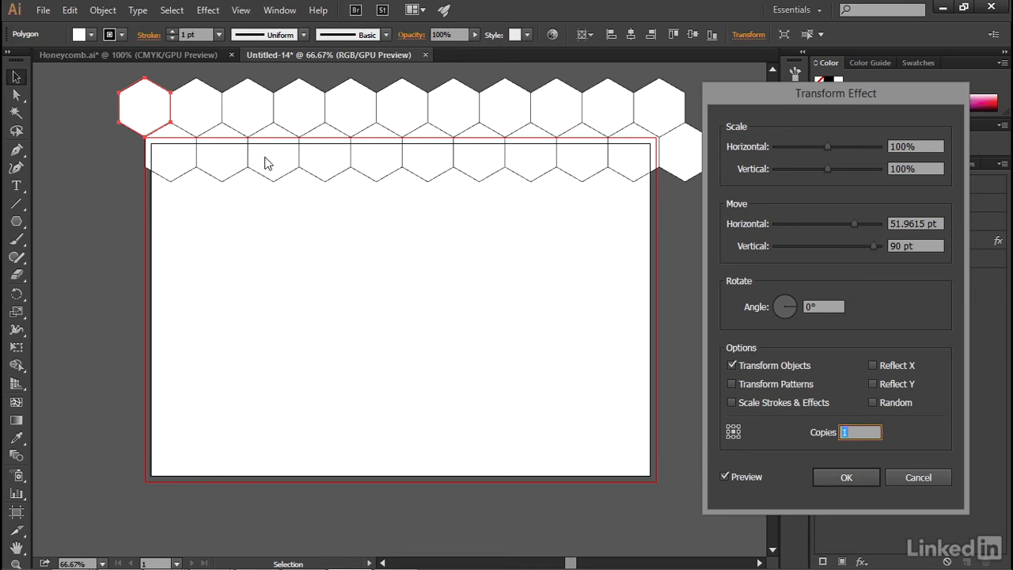
pyautogui.click(859, 479)
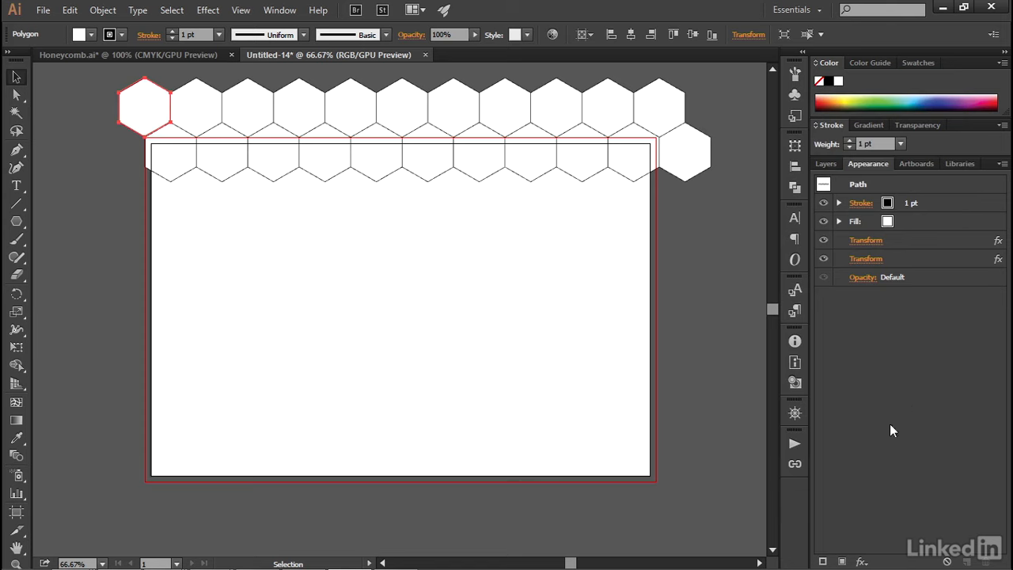
# Add a third Transform effect with a vertical move of 90*2 (180 pt) and preview it
pyautogui.click(862, 561)
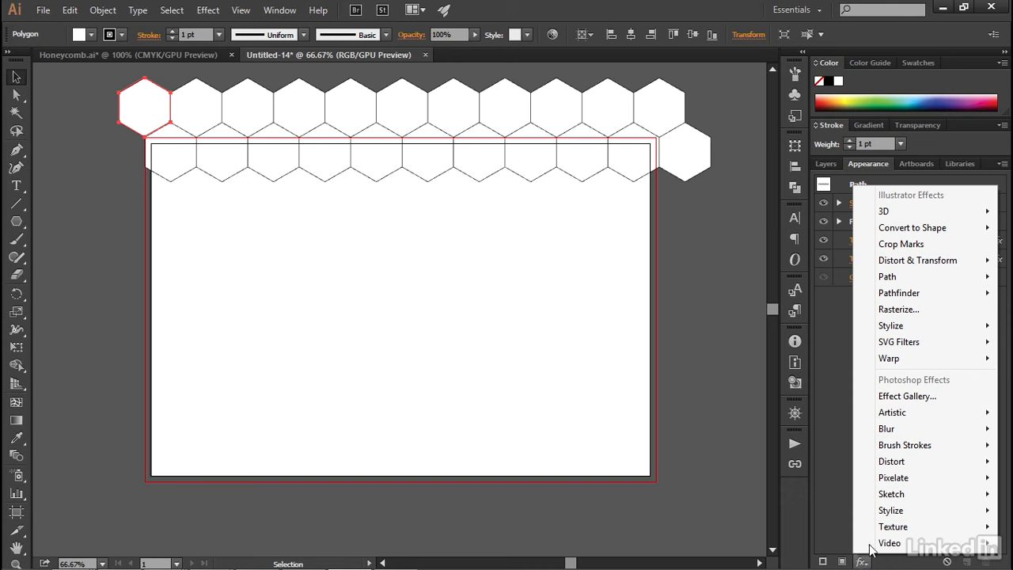
pyautogui.moveTo(889, 264)
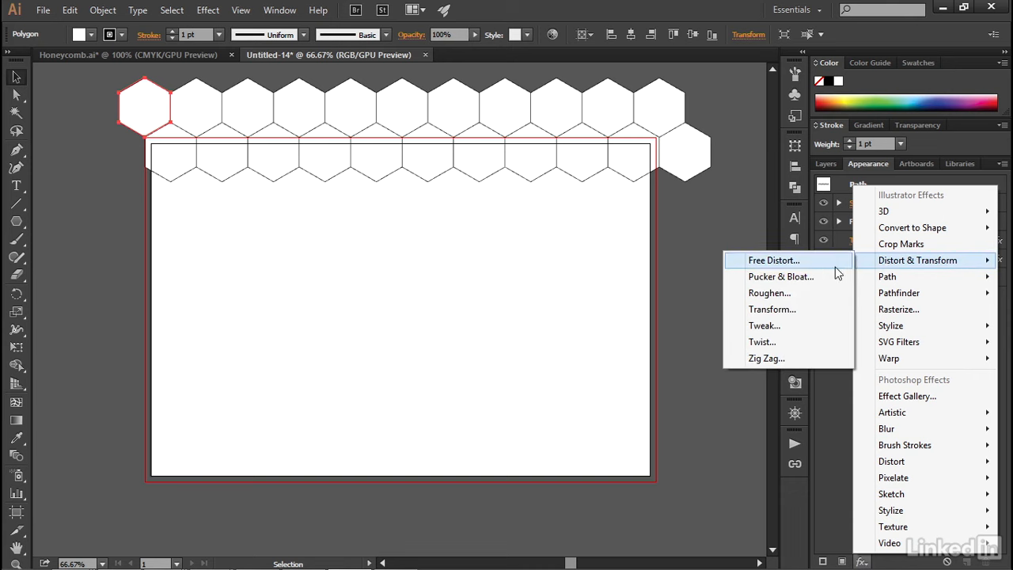
pyautogui.click(811, 309)
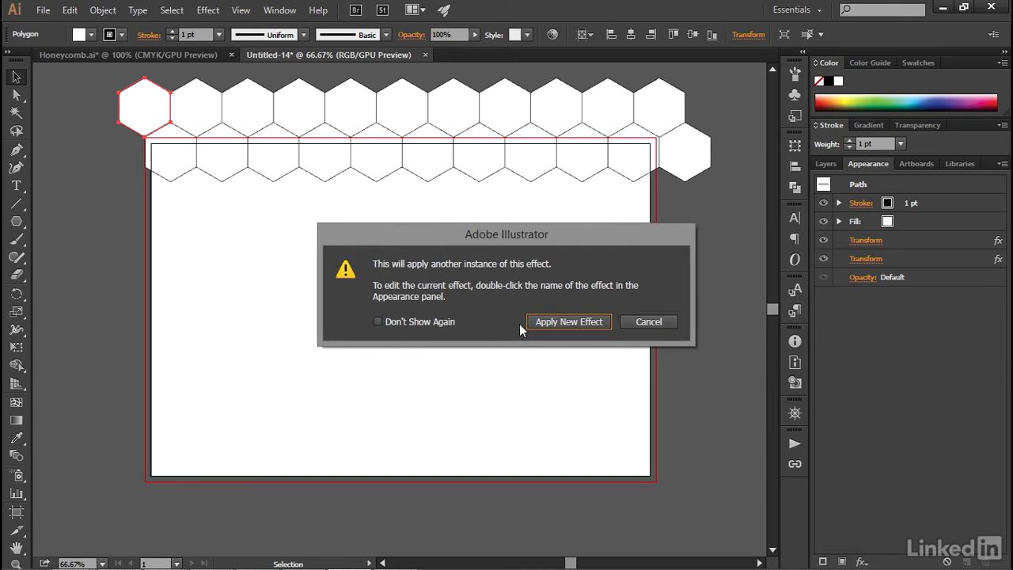
pyautogui.click(559, 320)
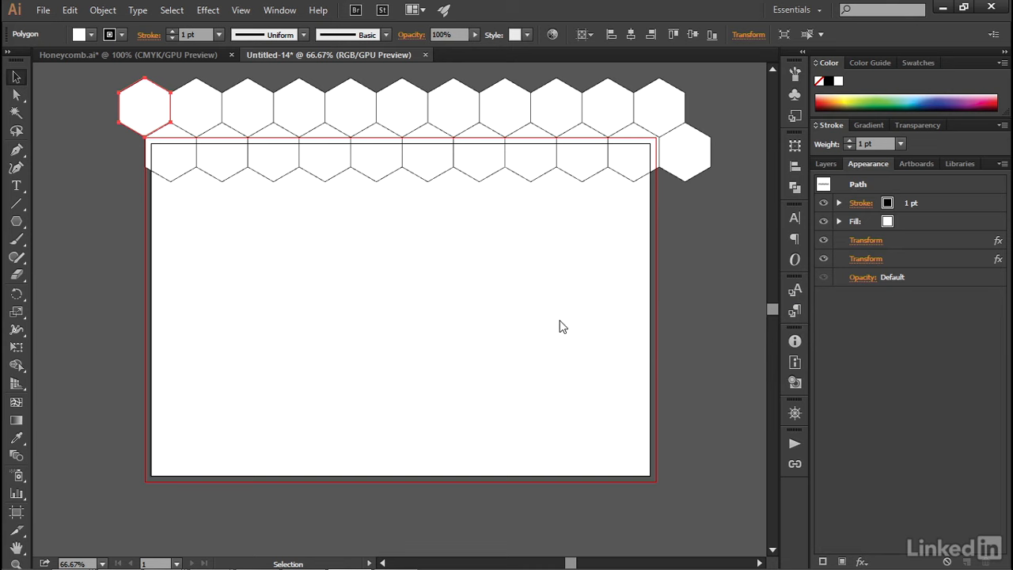
pyautogui.click(918, 245)
pyautogui.write('90')
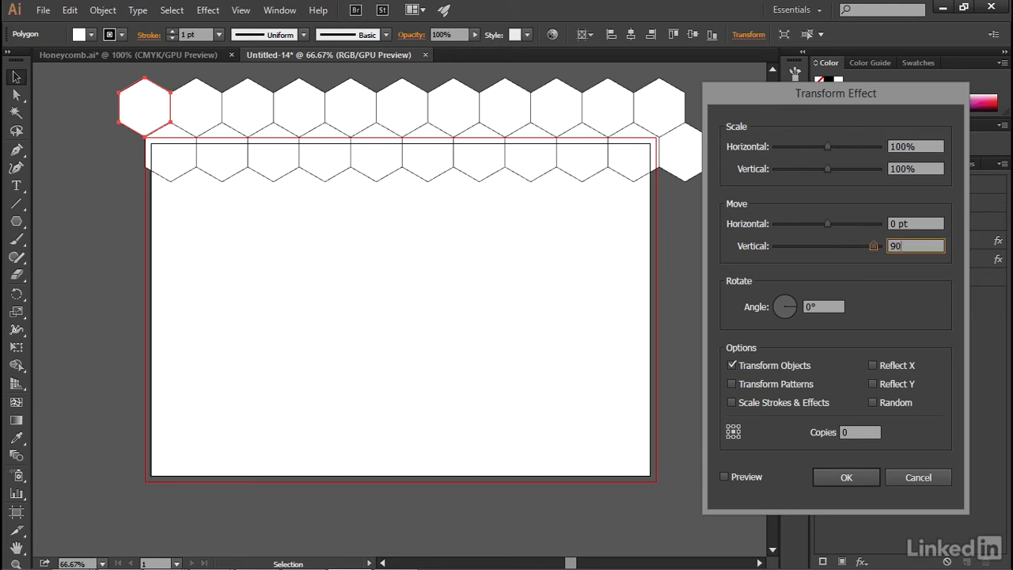
pyautogui.write('*2')
pyautogui.press('Tab')
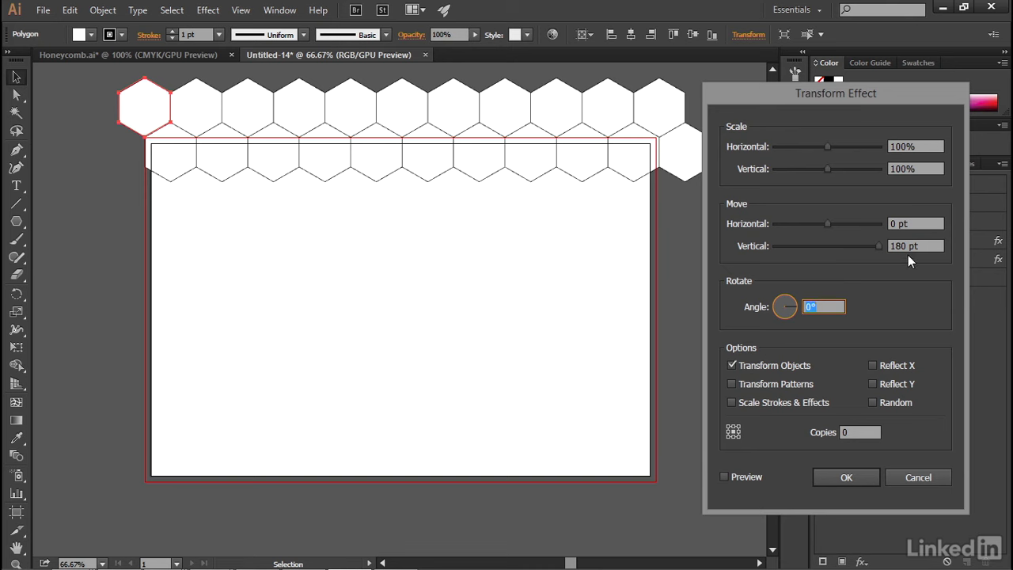
pyautogui.click(723, 477)
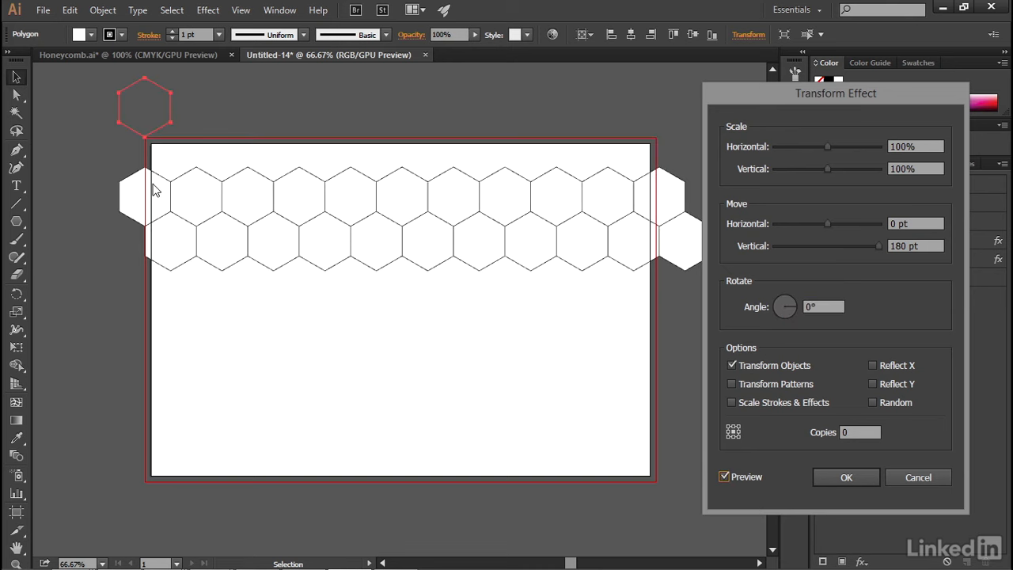
# Set the third Transform effect to 4 copies and apply it so the row pairs cover the artboard
pyautogui.click(850, 432)
pyautogui.press('Up')
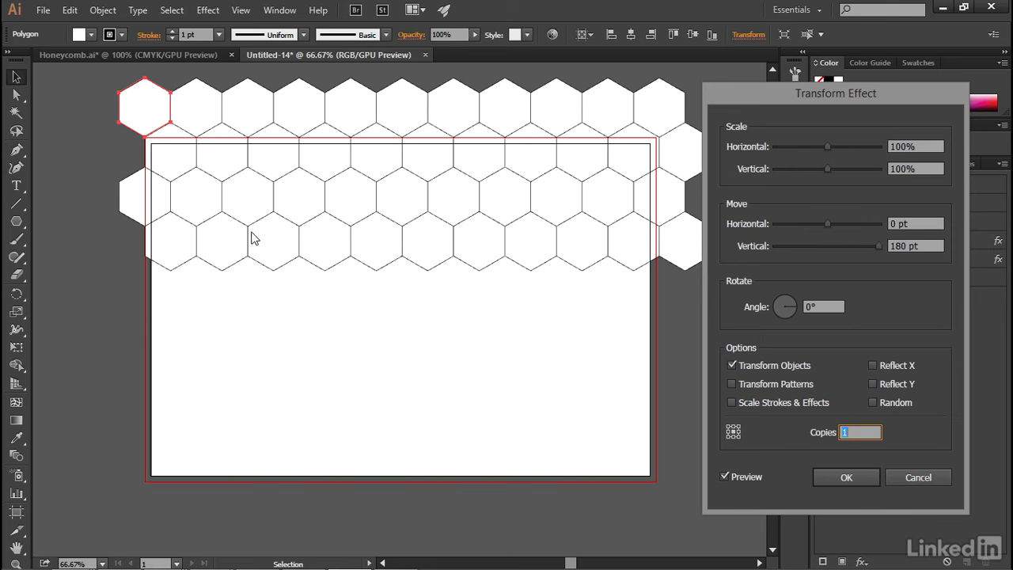
pyautogui.press('Up')
pyautogui.press('Up')
pyautogui.press('Up')
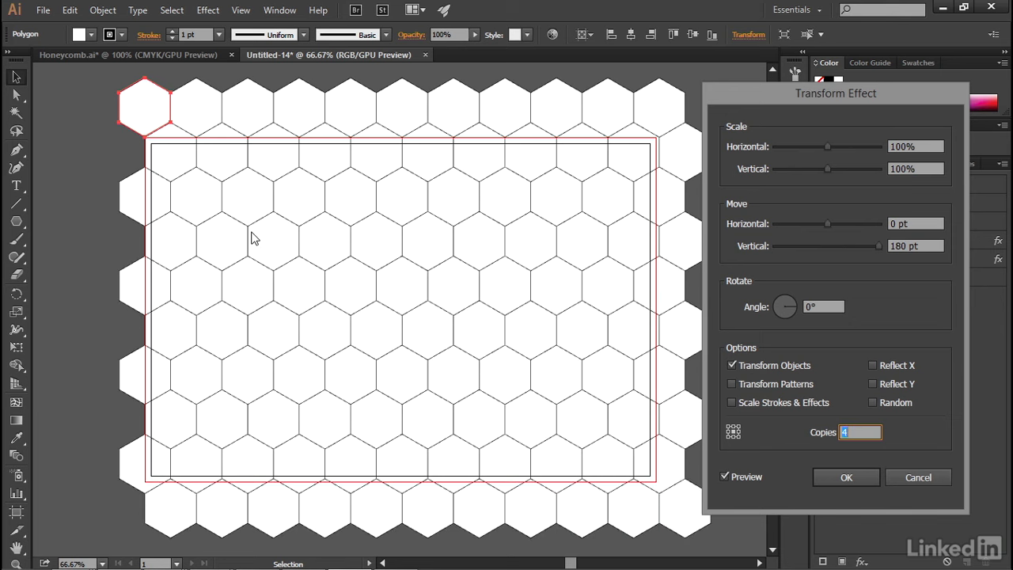
pyautogui.click(853, 430)
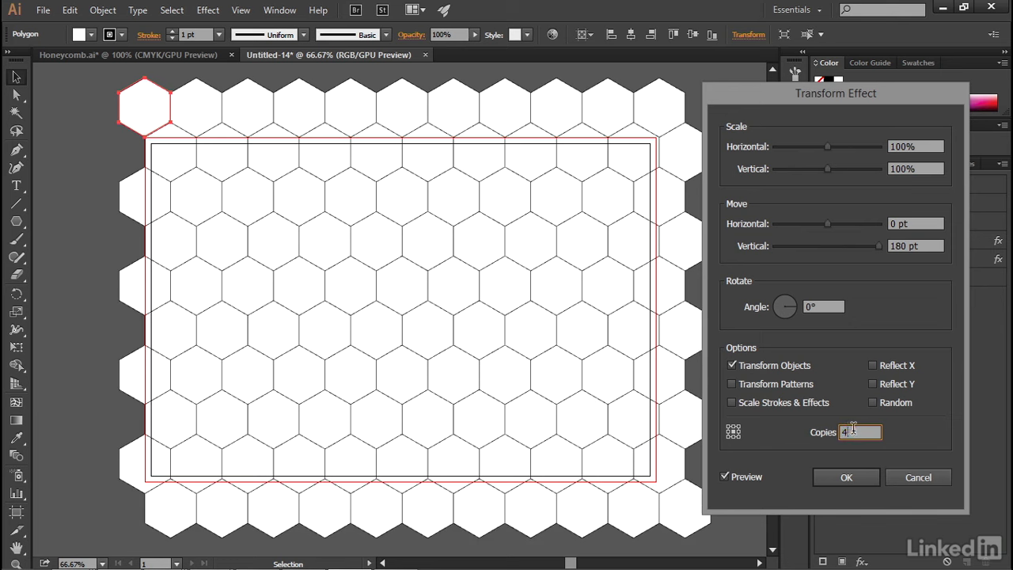
pyautogui.click(863, 480)
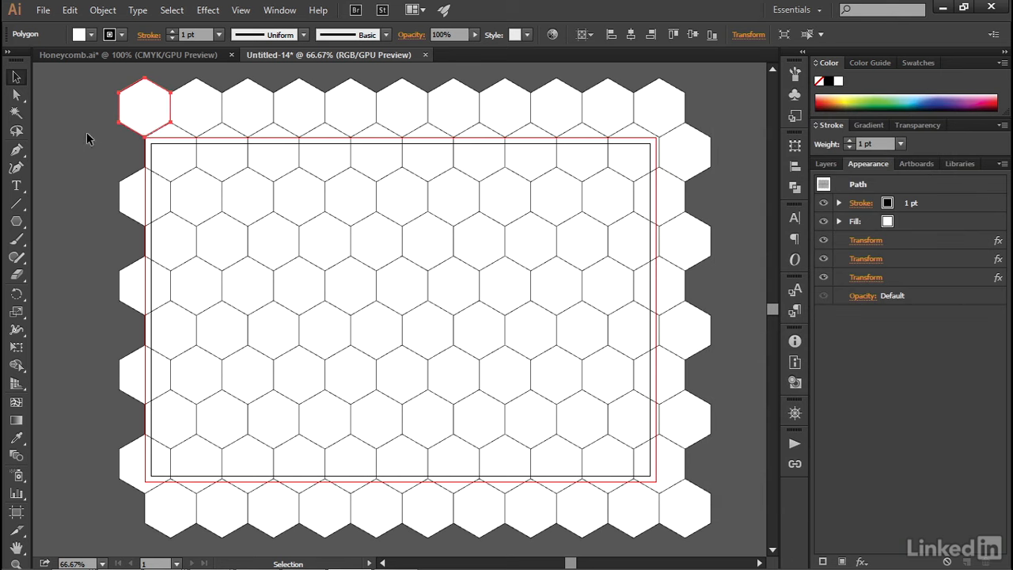
# Nudge the original hexagon left by two large increments so the pattern extends past the left bleed edge
pyautogui.press('shift')
pyautogui.hotkey('shift', 'Left')
pyautogui.hotkey('shift', 'Left')
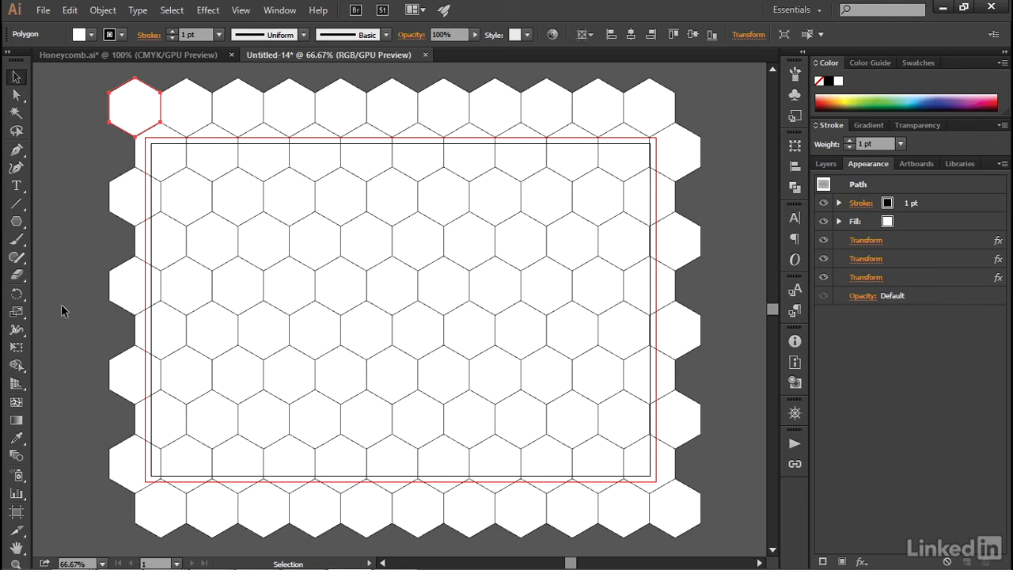
pyautogui.hotkey('ctrl', '1')
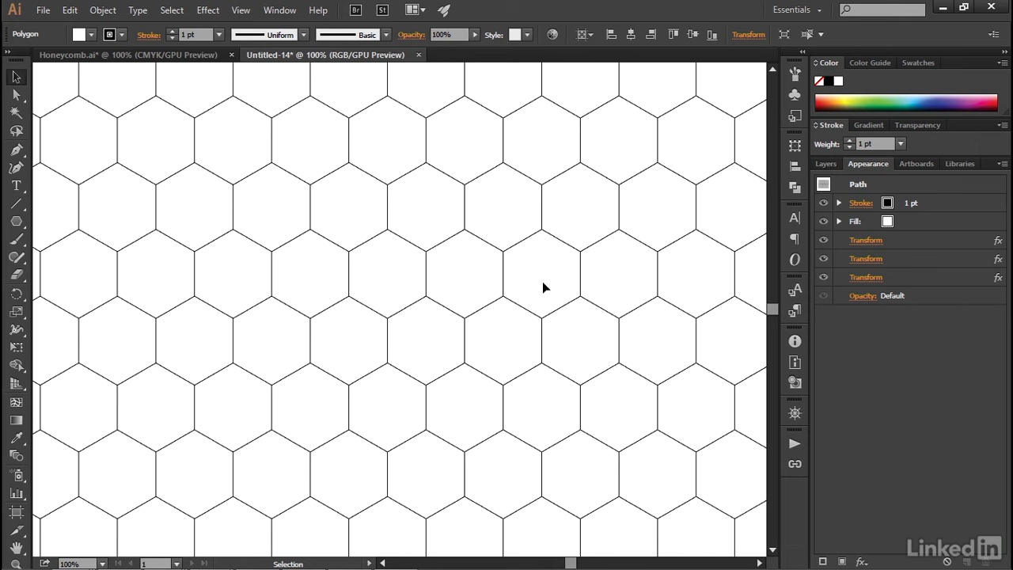
pyautogui.press('ctrl')
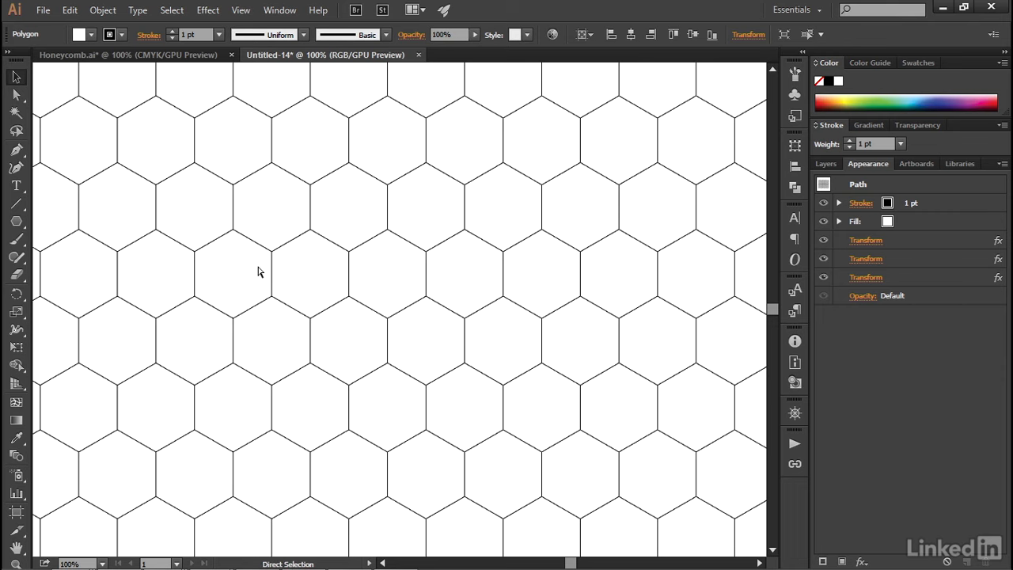